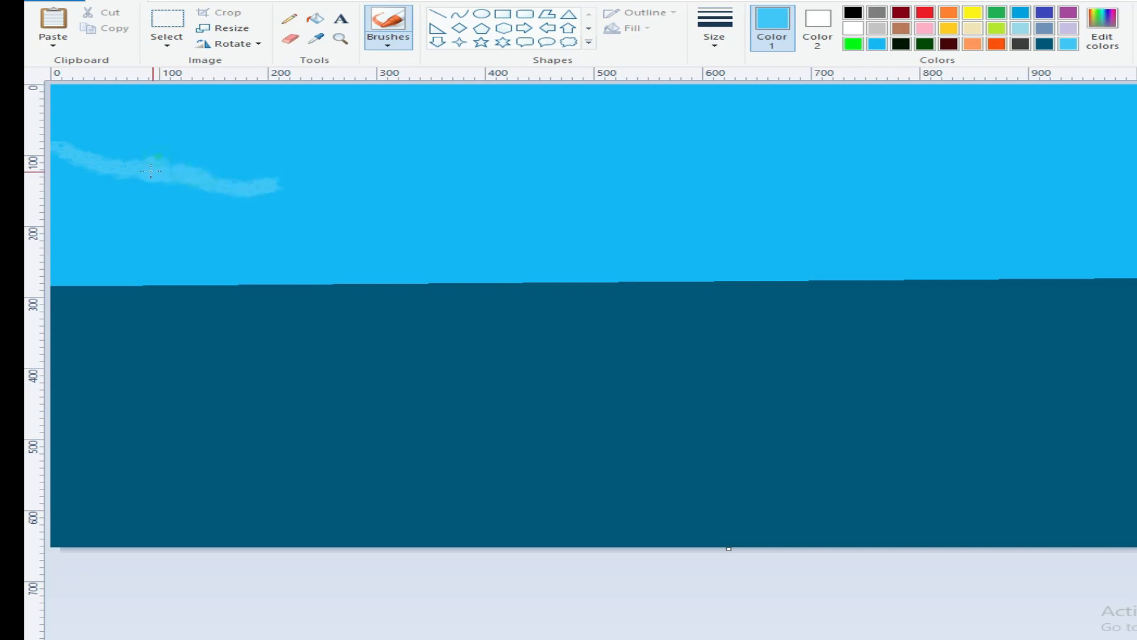
Step: Brush horizontal light blue cloud bands across the lower sky above the horizon, using two increasingly light blues
mouse_move(278, 204)
left_mouse_down()
mouse_move(1092, 241)
mouse_move(192, 212)
mouse_move(332, 261)
mouse_move(628, 263)
left_mouse_up()
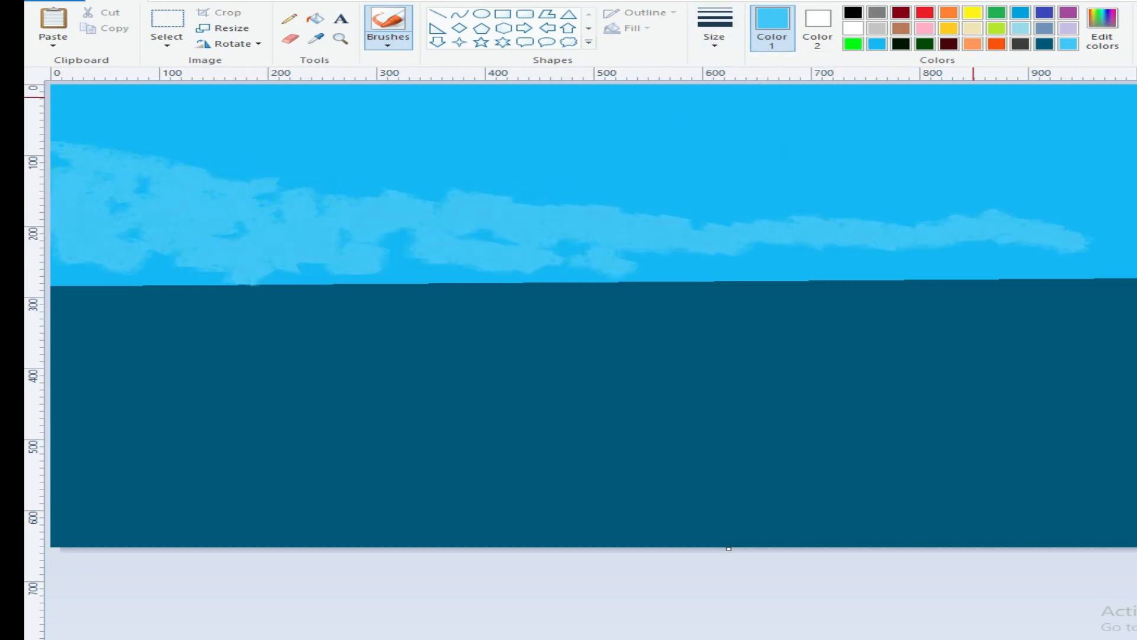
left_click(231, 268)
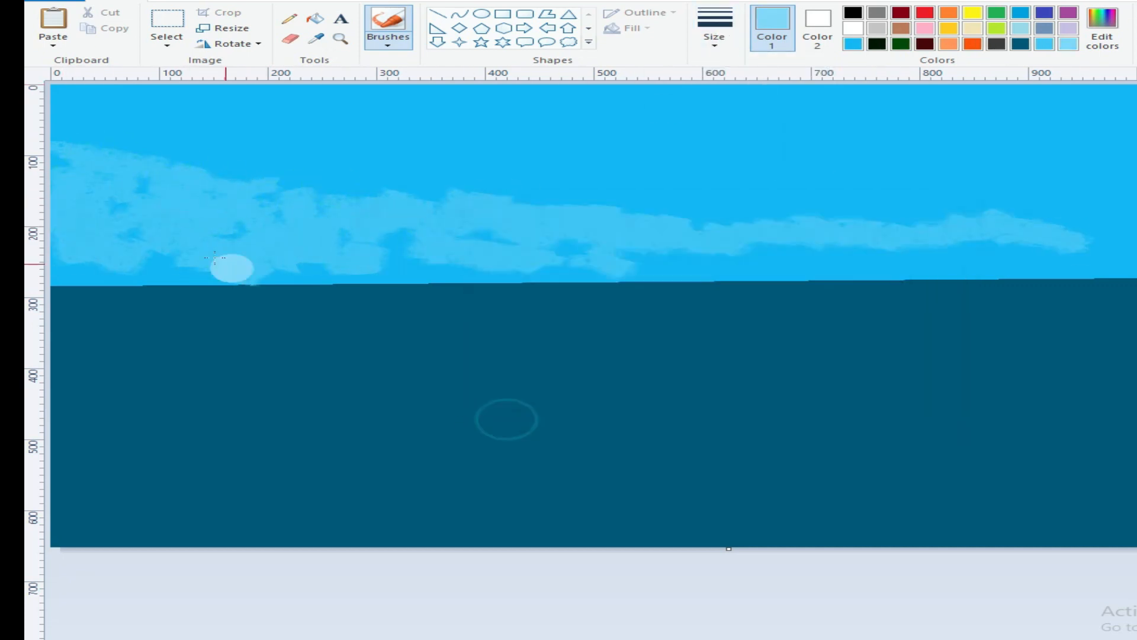
mouse_move(183, 237)
left_mouse_down()
mouse_move(178, 213)
mouse_move(140, 275)
mouse_move(572, 195)
mouse_move(635, 237)
mouse_move(859, 256)
left_mouse_up()
mouse_move(1009, 262)
left_mouse_down()
mouse_move(1025, 212)
mouse_move(580, 215)
mouse_move(80, 174)
mouse_move(56, 140)
mouse_move(524, 185)
mouse_move(1057, 193)
mouse_move(982, 204)
mouse_move(1067, 259)
left_mouse_up()
Step: Mix a paler blue and brush highlight streaks over the cloud bands across the sky
left_click(1103, 27)
left_click(944, 247)
left_click(515, 419)
mouse_move(450, 156)
left_mouse_down()
mouse_move(875, 184)
mouse_move(299, 144)
mouse_move(713, 224)
mouse_move(563, 236)
mouse_move(344, 219)
mouse_move(130, 275)
left_mouse_up()
left_click_drag(705, 264, 787, 255)
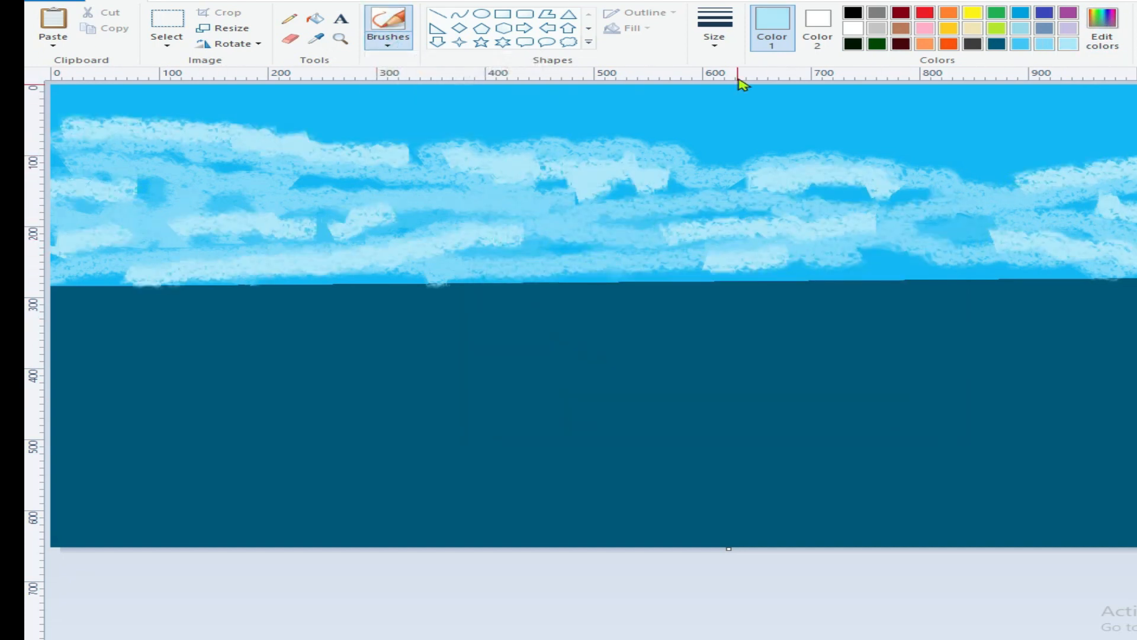
mouse_move(62, 142)
left_mouse_down()
mouse_move(125, 168)
mouse_move(343, 181)
mouse_move(588, 157)
mouse_move(977, 174)
mouse_move(1083, 207)
mouse_move(137, 247)
mouse_move(837, 264)
mouse_move(594, 138)
mouse_move(246, 145)
mouse_move(523, 159)
mouse_move(1006, 147)
mouse_move(417, 121)
mouse_move(688, 180)
left_mouse_up()
Step: Blend the cloud streaks with the saved light blue and a paler mixed blue, spreading the clouds towards the top of the sky
left_click(1021, 44)
mouse_move(553, 228)
left_mouse_down()
mouse_move(914, 178)
mouse_move(685, 231)
mouse_move(223, 167)
left_mouse_up()
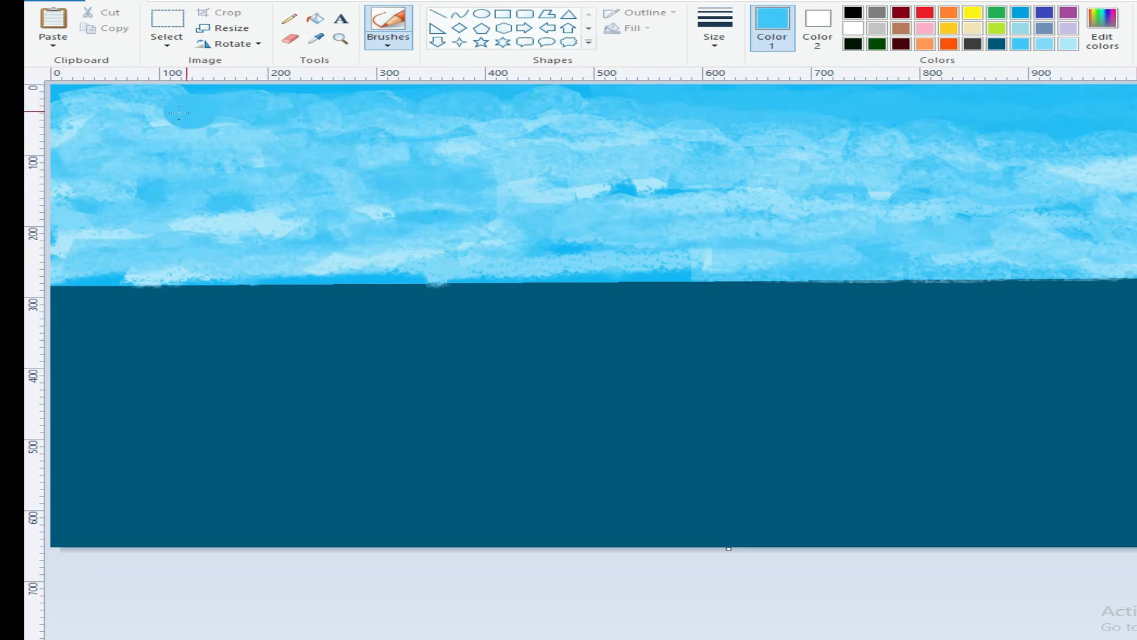
left_click(1106, 32)
left_click_drag(952, 261, 951, 242)
left_click(513, 415)
left_click_drag(284, 161, 392, 159)
mouse_move(522, 142)
left_mouse_down()
mouse_move(883, 150)
mouse_move(991, 214)
mouse_move(666, 201)
mouse_move(114, 232)
mouse_move(397, 109)
mouse_move(817, 253)
left_mouse_up()
left_click(996, 43)
left_click(1103, 29)
left_click_drag(952, 275, 951, 315)
left_click(518, 420)
left_click_drag(121, 105, 261, 100)
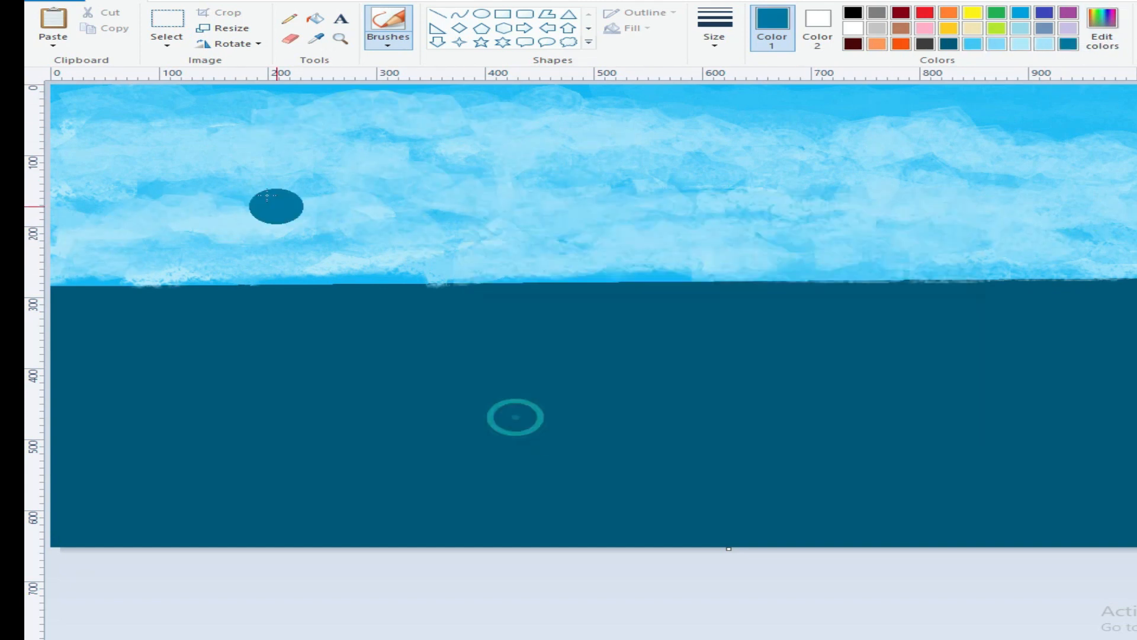
key("ctrl+z")
Step: Mix a deeper sky blue from the saved light blue and brush it between and above the clouds
left_click(972, 44)
left_click(1103, 29)
left_click_drag(952, 273, 952, 287)
left_click(517, 419)
mouse_move(403, 105)
left_mouse_down()
mouse_move(245, 107)
mouse_move(535, 97)
mouse_move(88, 145)
left_mouse_up()
left_click_drag(1003, 91, 1113, 132)
mouse_move(403, 105)
left_mouse_down()
mouse_move(221, 123)
mouse_move(77, 177)
left_mouse_up()
Step: Brush white highlights into the clouds across the sky
left_click(853, 28)
mouse_move(327, 146)
left_mouse_down()
mouse_move(57, 196)
mouse_move(586, 176)
mouse_move(1136, 202)
left_mouse_up()
mouse_move(374, 215)
left_mouse_down()
mouse_move(916, 198)
mouse_move(77, 216)
left_mouse_up()
Step: Blend the white cloud highlights with saved pale blue strokes across the whole sky
left_click(1021, 44)
left_click_drag(437, 194, 478, 164)
left_click_drag(408, 237, 142, 252)
left_click_drag(645, 177, 1028, 172)
mouse_move(1027, 172)
left_mouse_down()
mouse_move(1114, 224)
mouse_move(1066, 230)
left_mouse_up()
left_click_drag(355, 196, 148, 192)
left_click_drag(179, 148, 373, 125)
left_click_drag(237, 128, 71, 138)
left_click_drag(776, 140, 882, 122)
left_click_drag(392, 220, 195, 207)
left_click_drag(578, 231, 768, 169)
left_click_drag(768, 170, 1134, 184)
mouse_move(770, 263)
left_mouse_down()
mouse_move(817, 253)
mouse_move(1090, 264)
left_mouse_up()
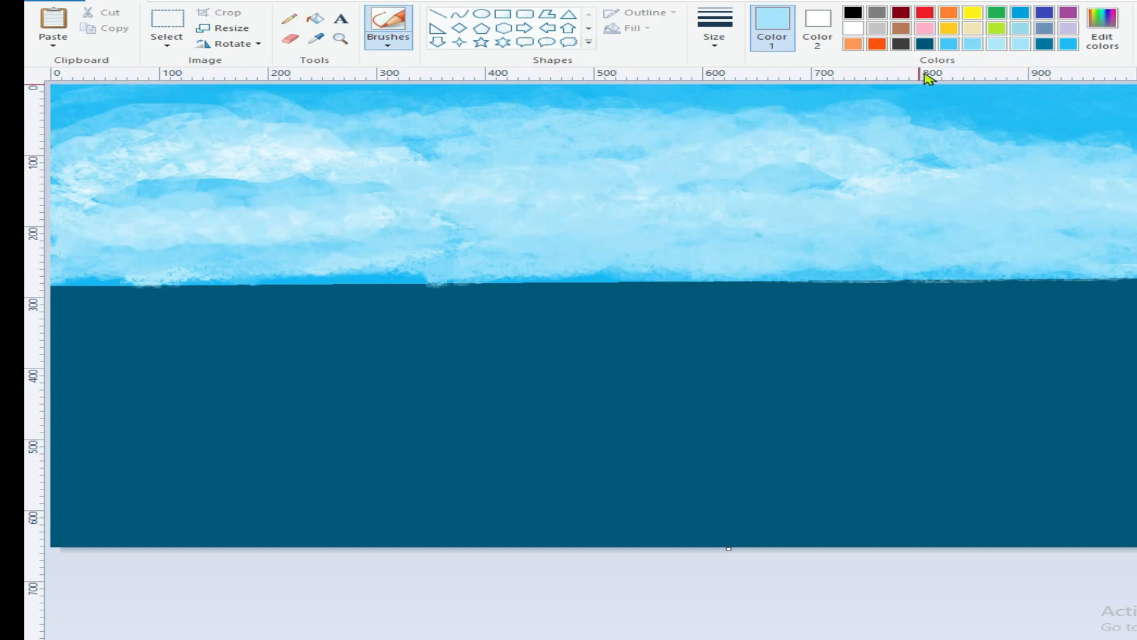
Step: Mix a sandy tan colour and brush a beach strip along the bottom of the water
left_click_drag(951, 322, 952, 261)
left_click(519, 419)
left_click(1102, 29)
left_click(519, 420)
mouse_move(522, 530)
left_mouse_down()
mouse_move(52, 536)
mouse_move(1125, 529)
left_mouse_up()
mouse_move(1125, 529)
left_mouse_down()
mouse_move(77, 533)
mouse_move(1125, 527)
mouse_move(151, 508)
mouse_move(919, 507)
mouse_move(966, 510)
mouse_move(77, 513)
mouse_move(627, 483)
mouse_move(1123, 503)
left_mouse_up()
Step: Sample the water colour, lighten it to a pale blue, and pencil horizontal shimmer lines just above the beach
left_click(315, 38)
left_click(497, 395)
left_click(1102, 34)
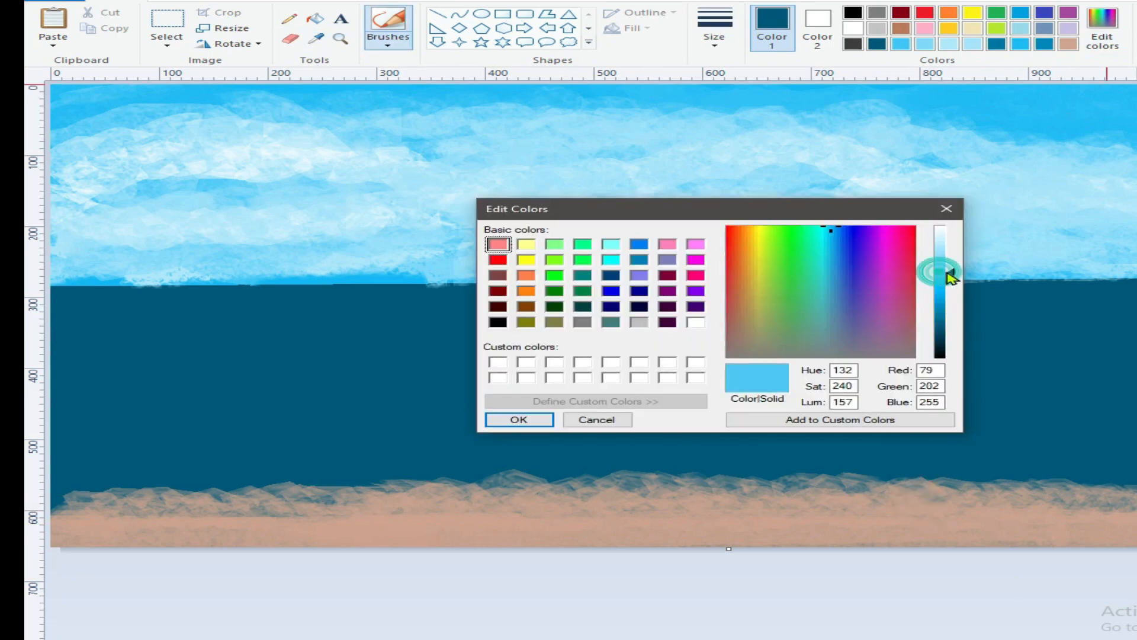
left_click(942, 256)
left_click(522, 419)
left_click(290, 18)
mouse_move(639, 460)
left_mouse_down()
mouse_move(891, 457)
mouse_move(784, 427)
mouse_move(877, 465)
mouse_move(456, 469)
mouse_move(903, 448)
left_mouse_up()
Step: Pencil two more bands of horizontal ripples above the shimmer lines, each in a slightly darker light blue
left_click(1103, 34)
left_click(942, 265)
left_click(522, 420)
left_click_drag(515, 425, 896, 414)
left_click(1102, 34)
left_click(941, 272)
left_click(523, 419)
mouse_move(213, 408)
left_mouse_down()
mouse_move(546, 413)
mouse_move(825, 401)
mouse_move(414, 412)
left_mouse_up()
Step: Continue the ripples up to mid-water in two darker blues, the second with RGB 0, 152, 217
left_click(1102, 34)
left_click(939, 282)
left_click(539, 424)
mouse_move(593, 392)
left_mouse_down()
mouse_move(322, 391)
mouse_move(543, 387)
mouse_move(452, 376)
left_mouse_up()
left_click(1102, 35)
left_click(937, 300)
left_click(517, 419)
mouse_move(181, 367)
left_mouse_down()
mouse_move(863, 376)
mouse_move(377, 361)
mouse_move(704, 377)
mouse_move(829, 360)
left_mouse_up()
Step: Mix successively darker blues and pencil fine ripples from mid-water up towards the horizon
left_click(1102, 34)
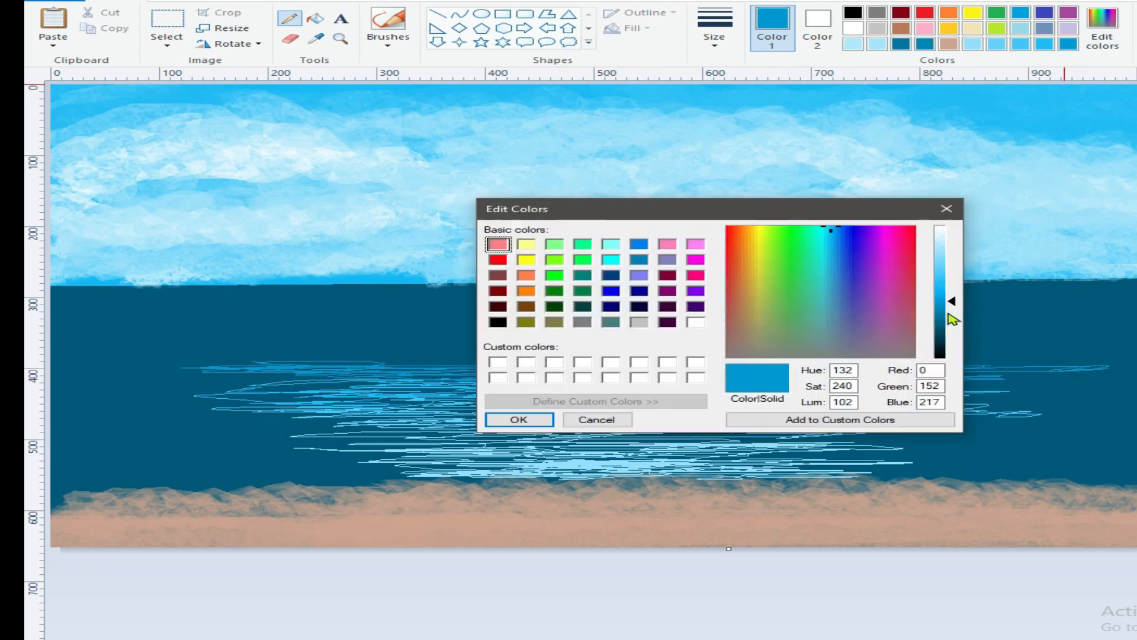
left_click(947, 315)
left_click(519, 420)
left_click_drag(262, 353, 368, 362)
left_click(1102, 34)
left_click(946, 325)
left_click(518, 418)
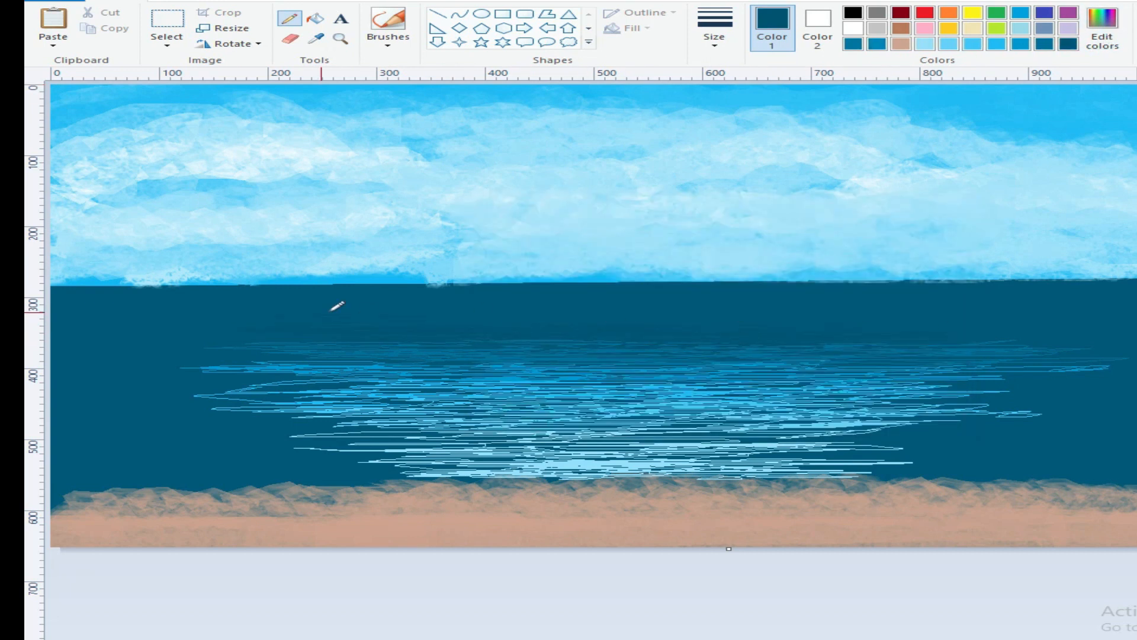
left_click(1102, 34)
left_click(941, 317)
left_click(517, 419)
Step: Mix a dark navy blue and pencil dense horizontal lines along the horizon
left_click(1102, 35)
left_click(947, 333)
left_click(517, 419)
left_click_drag(640, 292, 409, 285)
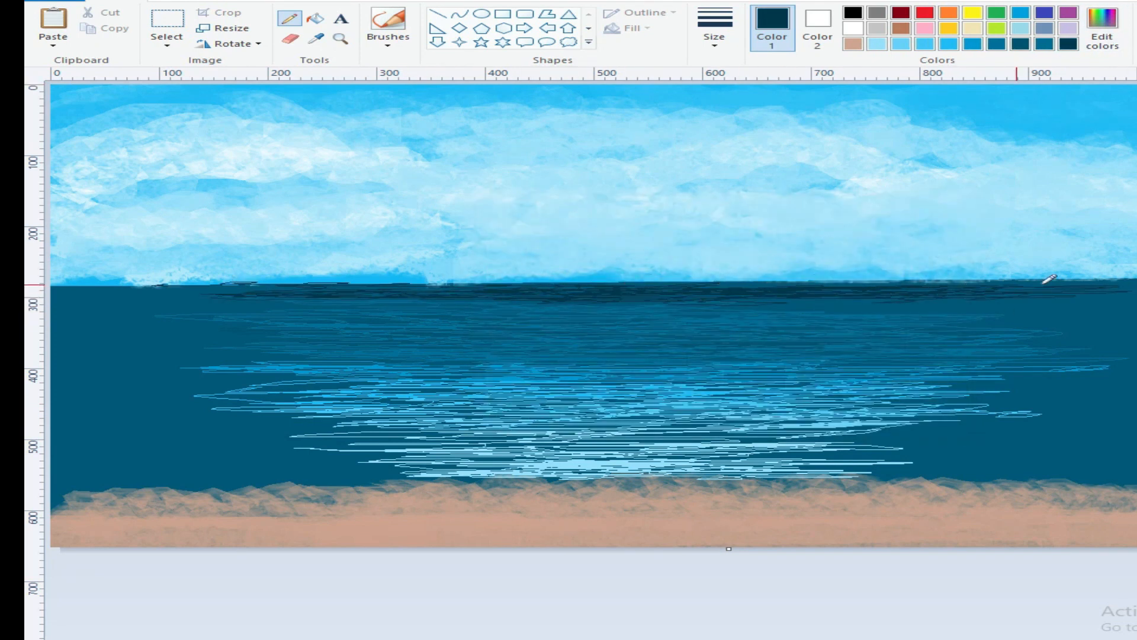
Step: Blend the dark horizon band into the water with pencil lines in dark teal and in blue with RGB 0, 112, 159
left_click(1102, 35)
left_click(944, 330)
left_click(516, 419)
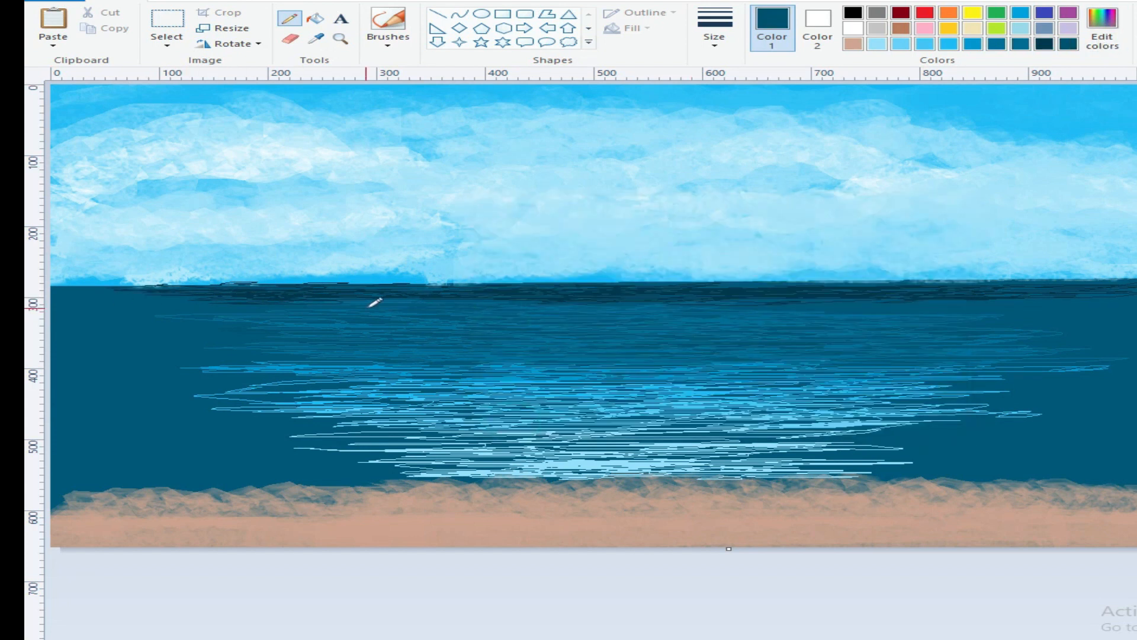
left_click(1102, 34)
left_click(946, 320)
left_click(516, 419)
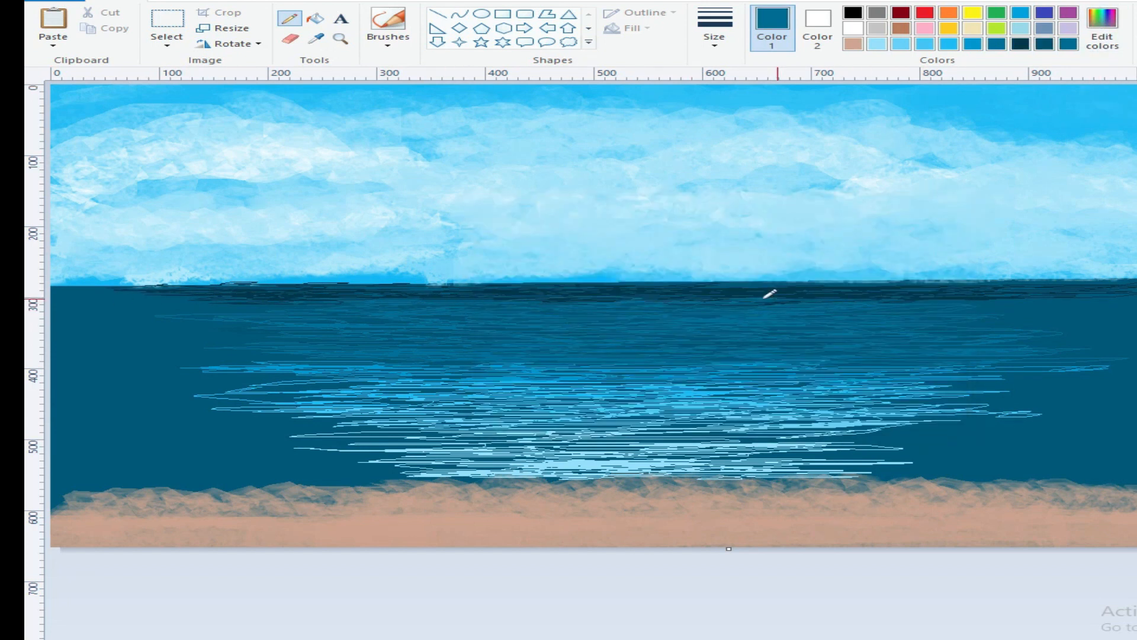
Step: Lighten the blue and pencil additional ripples across the middle of the water
left_click(1103, 34)
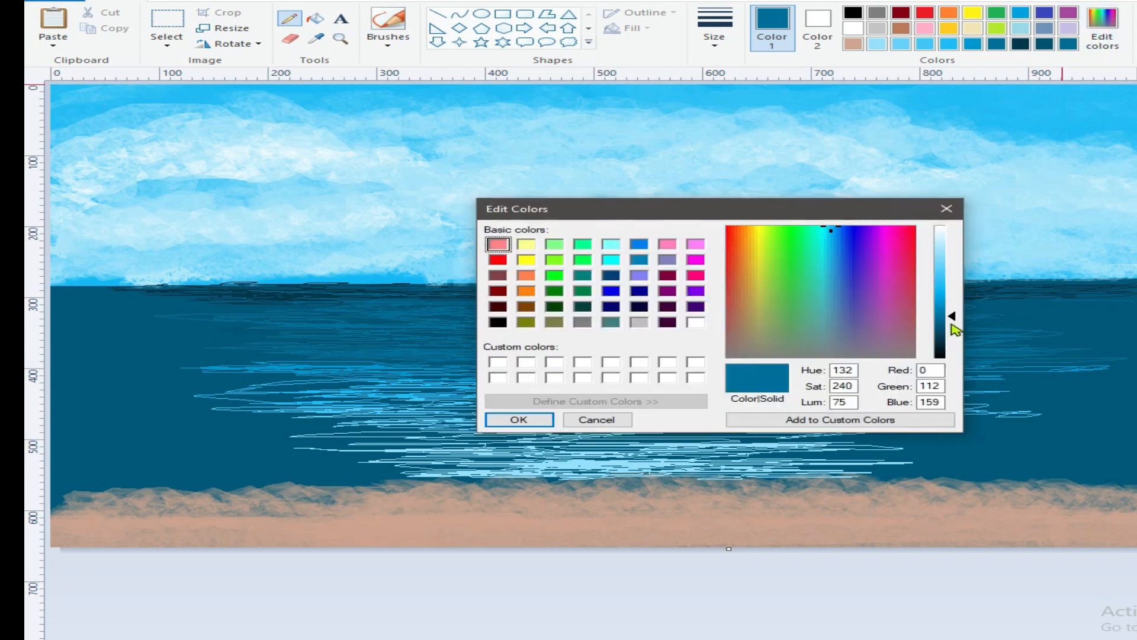
left_click(946, 302)
left_click(516, 419)
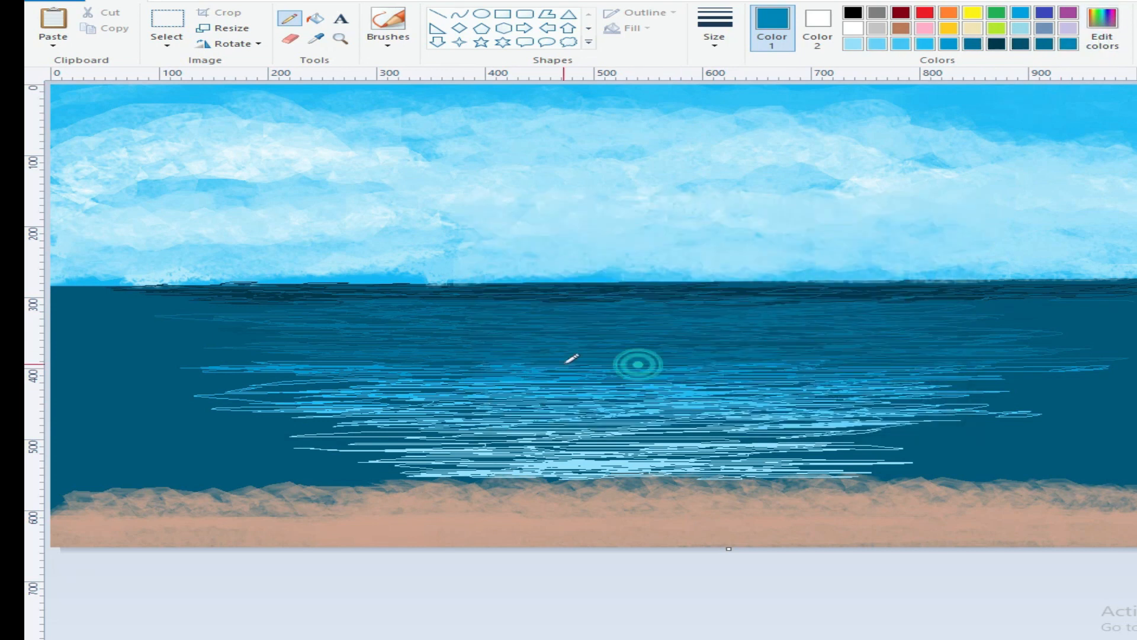
Step: Sample the bright blue of the upper sky and pencil brighter ripples across the middle and lower water
left_click(316, 39)
left_click(952, 94)
left_click(1102, 34)
left_click(518, 419)
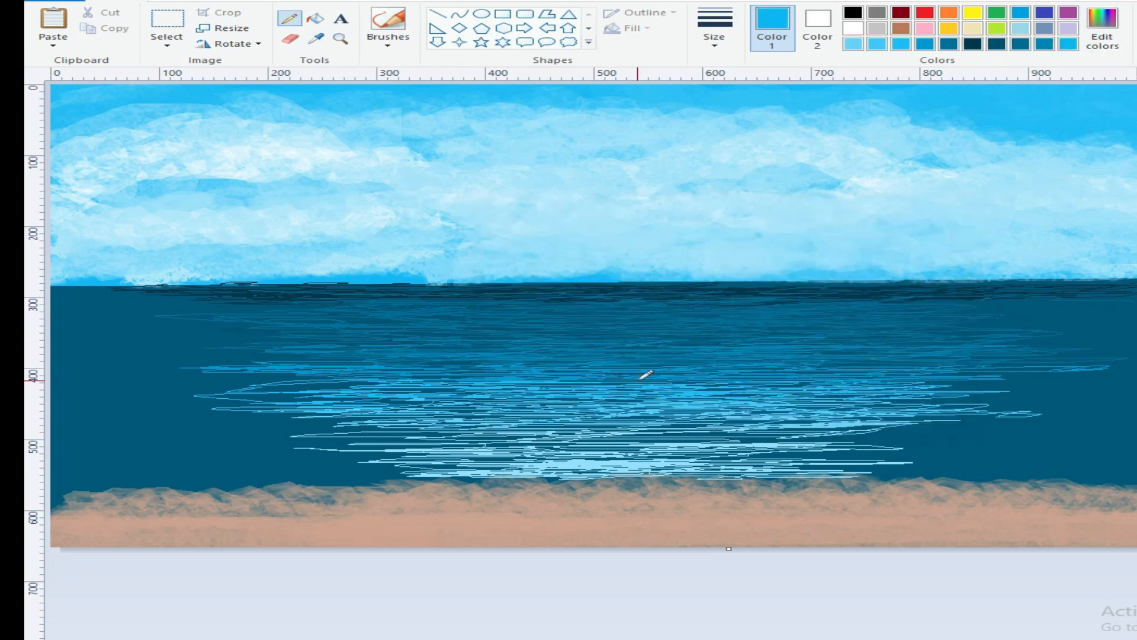
mouse_move(691, 370)
left_mouse_down()
mouse_move(812, 438)
mouse_move(721, 468)
mouse_move(368, 425)
left_mouse_up()
left_click_drag(210, 453, 449, 454)
Step: Pencil dark teal lines between the bright ripples from the lower water up to the horizon
left_click(948, 44)
mouse_move(460, 432)
left_mouse_down()
mouse_move(640, 403)
mouse_move(616, 365)
left_mouse_up()
left_click(542, 347)
mouse_move(385, 350)
left_mouse_down()
mouse_move(817, 330)
mouse_move(237, 325)
mouse_move(519, 295)
left_mouse_up()
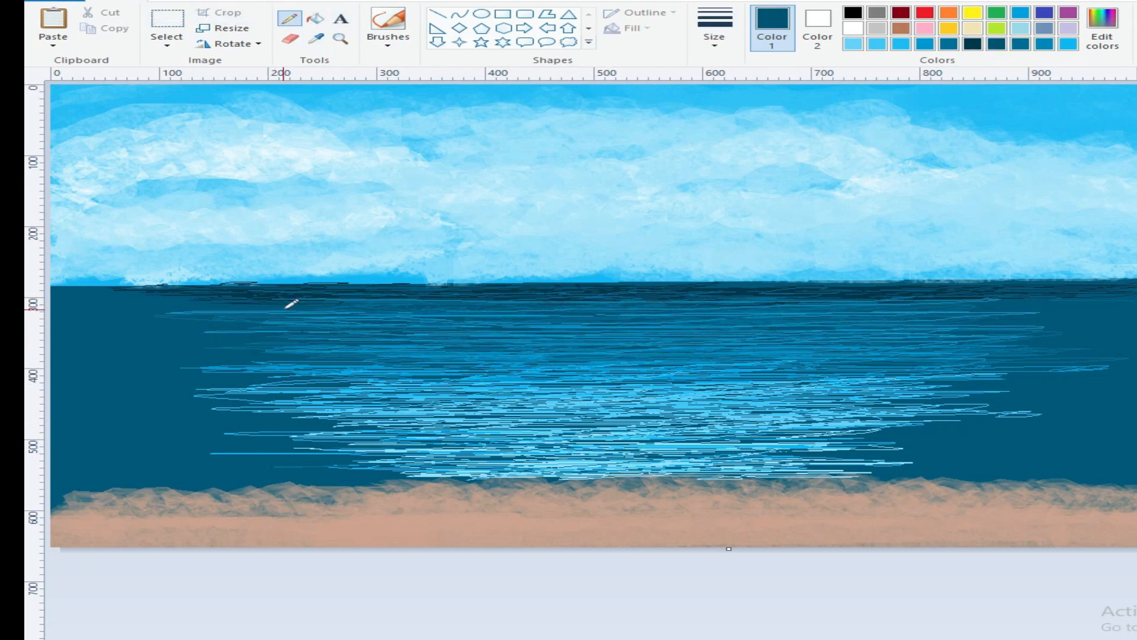
Step: Mix a very dark green and brush the base of a bush on each side of the beach
left_click(388, 20)
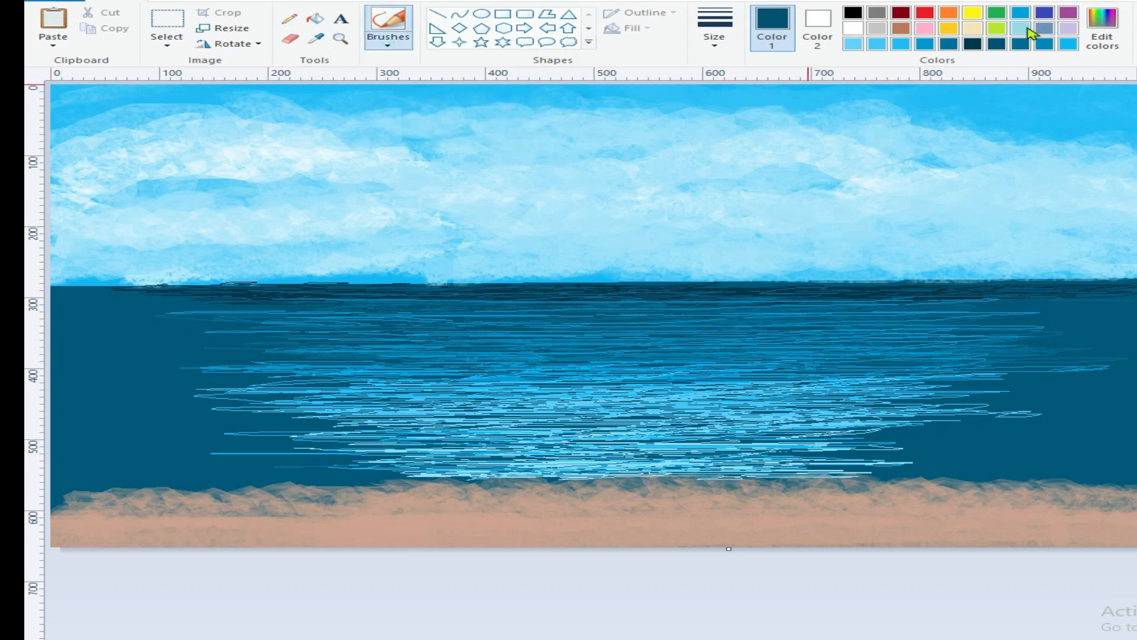
left_click(997, 12)
left_click(1102, 27)
left_click(553, 308)
left_click(950, 349)
left_click(515, 419)
mouse_move(119, 441)
left_mouse_down()
mouse_move(72, 479)
mouse_move(307, 472)
mouse_move(91, 434)
mouse_move(312, 450)
mouse_move(101, 348)
mouse_move(97, 279)
mouse_move(211, 310)
mouse_move(399, 462)
mouse_move(214, 480)
mouse_move(173, 500)
left_mouse_up()
mouse_move(1123, 471)
left_mouse_down()
mouse_move(1030, 431)
mouse_move(995, 376)
mouse_move(1125, 347)
mouse_move(1107, 275)
mouse_move(937, 413)
mouse_move(1061, 478)
mouse_move(1101, 527)
left_mouse_up()
Step: Adjust the dark green and build up the foliage of the left and right bushes to the horizon
left_click(1102, 27)
left_click(531, 420)
mouse_move(73, 522)
left_mouse_down()
mouse_move(345, 468)
mouse_move(115, 425)
mouse_move(202, 387)
mouse_move(211, 354)
left_mouse_up()
mouse_move(1034, 462)
left_mouse_down()
mouse_move(948, 467)
mouse_move(1003, 464)
mouse_move(1122, 415)
mouse_move(965, 407)
mouse_move(1134, 278)
mouse_move(998, 353)
mouse_move(986, 339)
left_mouse_up()
Step: Pencil thin grass blades along the upper edge of the right bush
left_click(289, 19)
left_click_drag(1001, 347, 998, 334)
left_click_drag(1020, 328, 1020, 318)
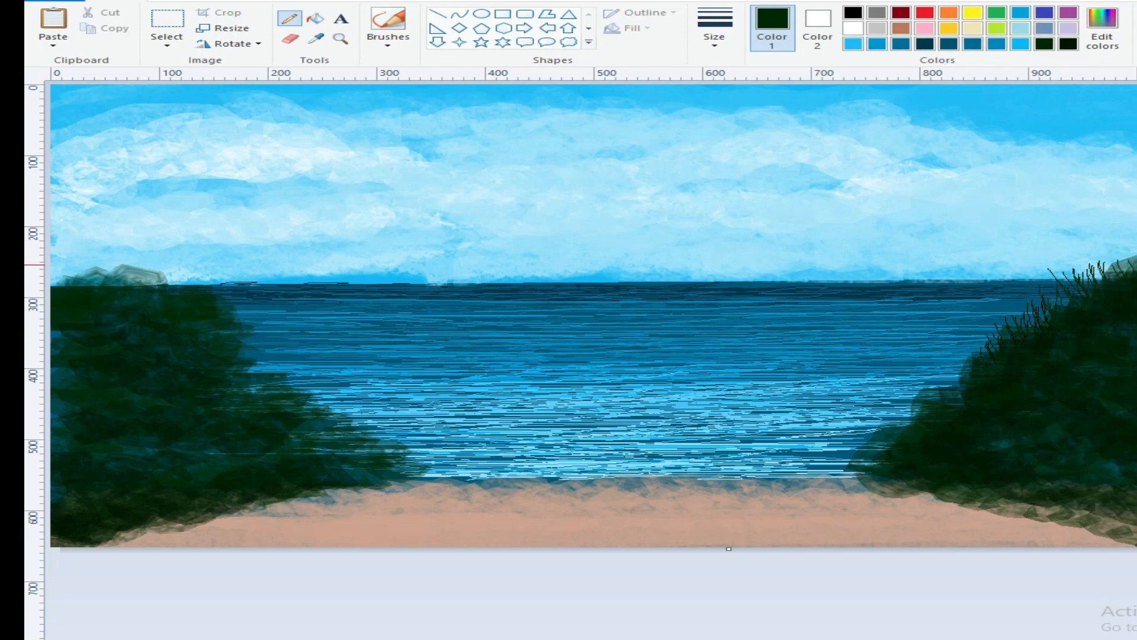
Step: Extend the canvas downward and draw a dark green branching sprig in the blank strip below the beach
left_click_drag(729, 548, 729, 634)
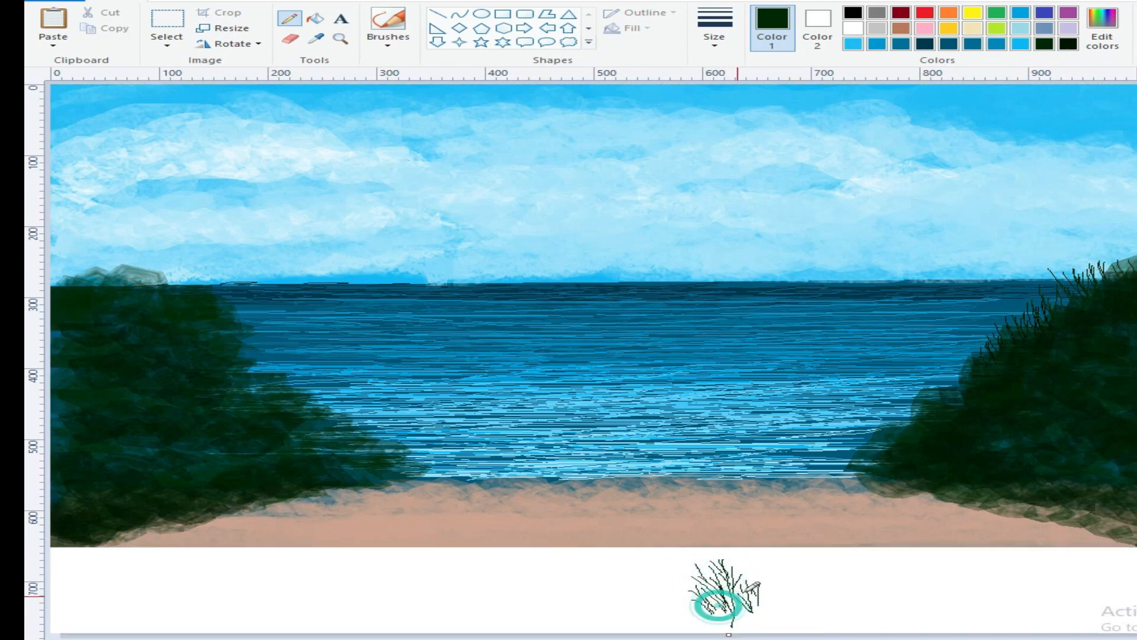
left_click(389, 42)
left_click(389, 120)
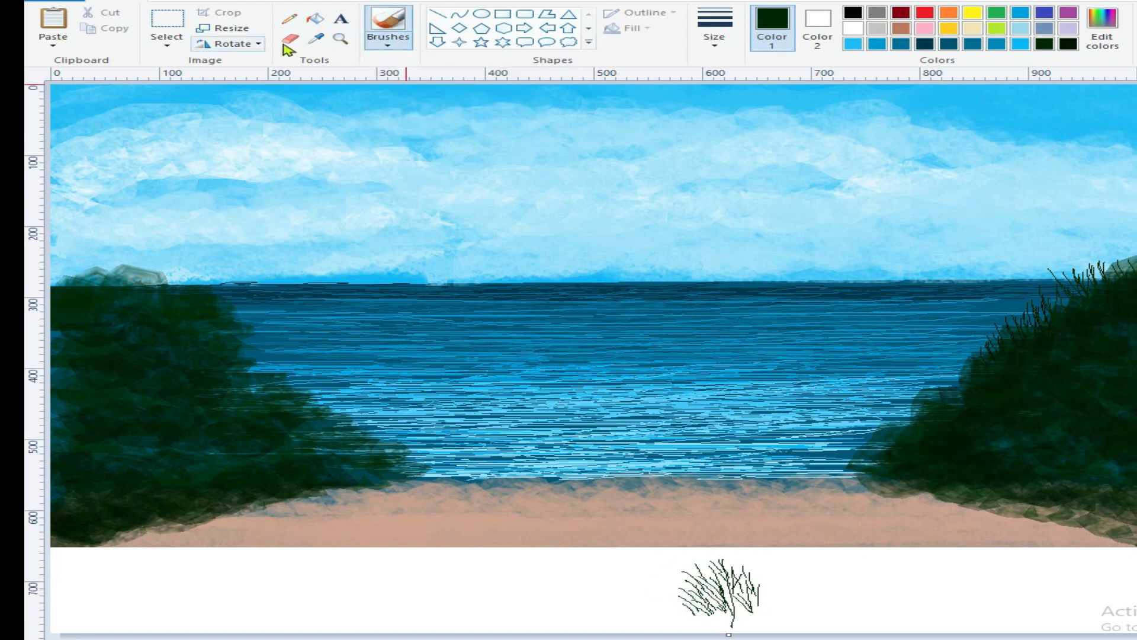
Step: Copy the sprig and place pasted copies along the edges of the right bush, including the original sprig
left_click(168, 44)
left_click(196, 78)
left_click_drag(644, 556, 778, 614)
right_click(712, 589)
left_click(763, 449)
key("ctrl+v")
mouse_move(124, 118)
left_mouse_down()
mouse_move(936, 389)
mouse_move(1083, 290)
mouse_move(907, 414)
mouse_move(921, 457)
mouse_move(1110, 490)
mouse_move(1067, 400)
left_mouse_up()
left_click_drag(647, 557, 775, 614)
left_click_drag(720, 588, 935, 452)
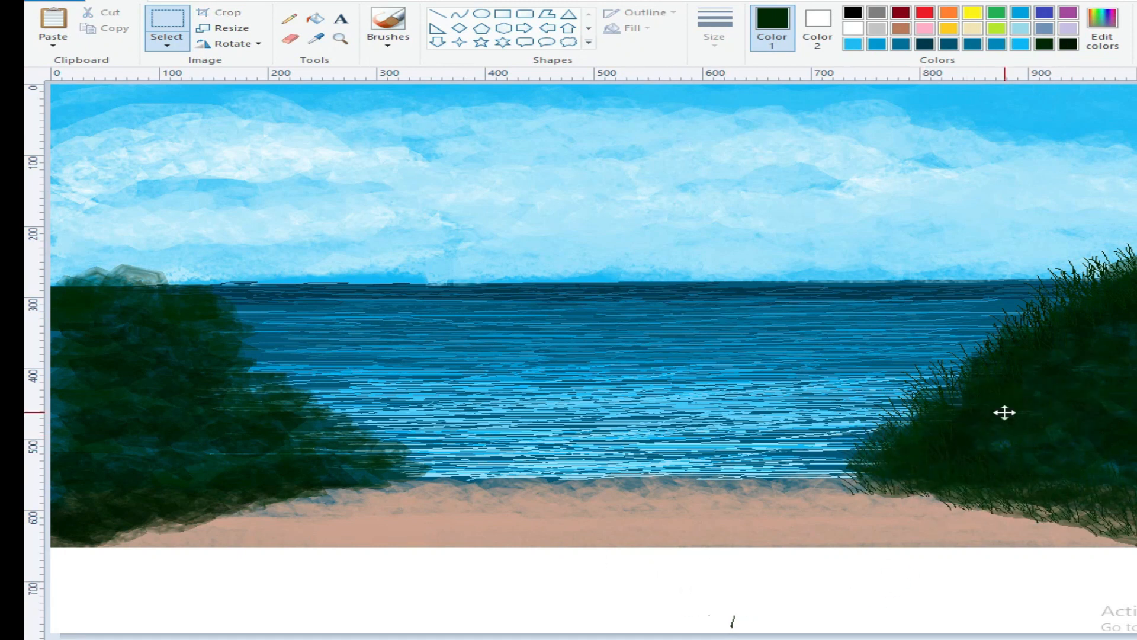
Step: Paste the sprig into the blank strip and pencil thicker extra branches around it
key("ctrl+v")
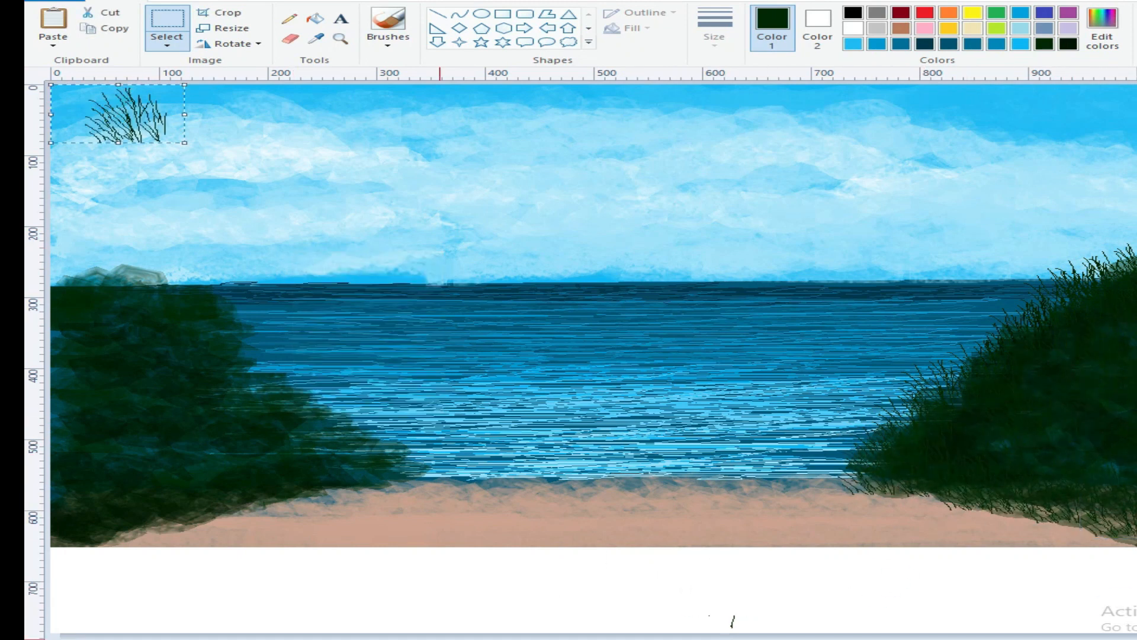
left_click_drag(121, 115, 367, 587)
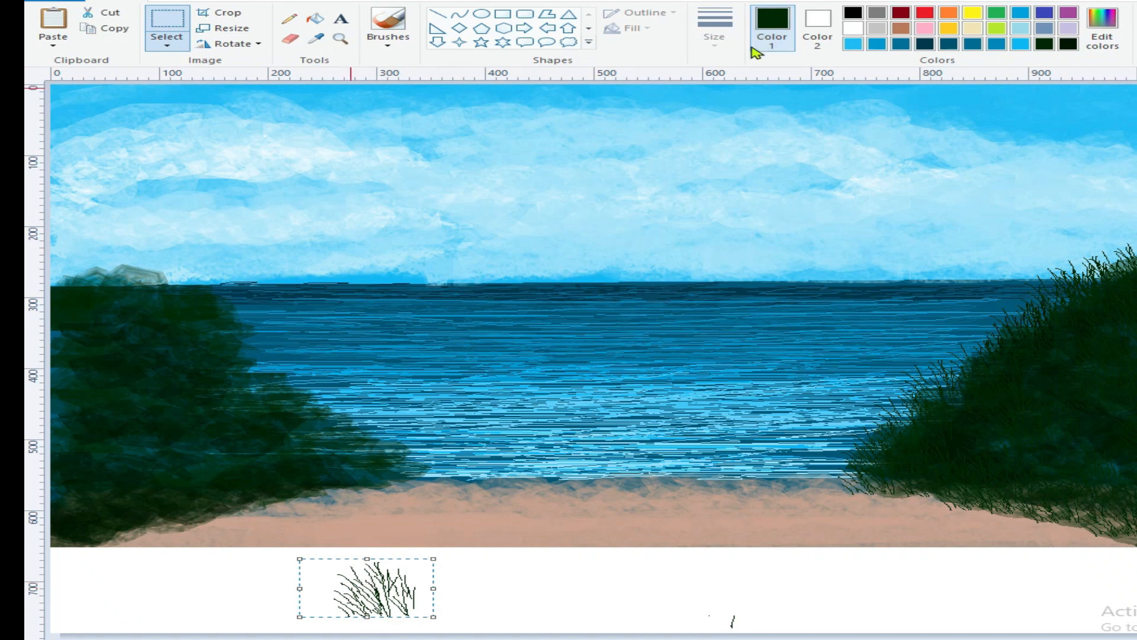
left_click(289, 18)
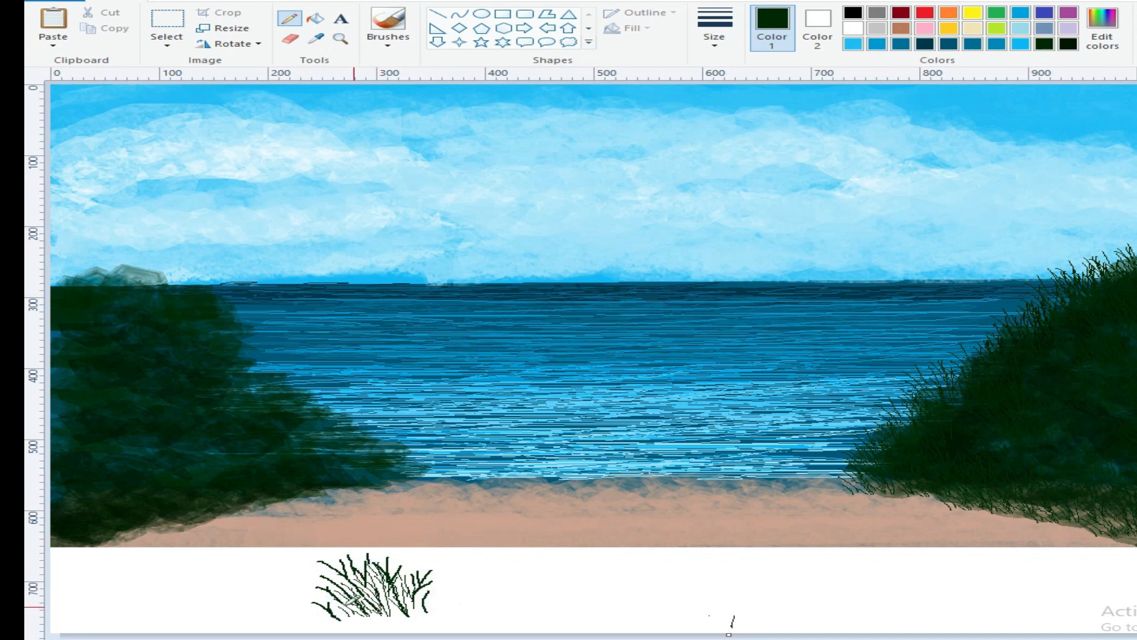
Step: Copy the thickened sprig and place pasted copies over the left bush and along its upper and outer edges
left_click(166, 41)
left_click(194, 81)
left_click_drag(260, 551, 464, 626)
right_click(383, 591)
left_click(410, 450)
right_click(160, 171)
left_click(205, 215)
mouse_move(148, 131)
left_mouse_down()
mouse_move(105, 294)
mouse_move(111, 353)
left_mouse_up()
mouse_move(92, 294)
left_mouse_down()
mouse_move(154, 315)
mouse_move(198, 299)
mouse_move(239, 353)
left_mouse_up()
left_click_drag(161, 350, 86, 331)
mouse_move(86, 330)
left_mouse_down()
mouse_move(100, 375)
mouse_move(73, 492)
left_mouse_up()
mouse_move(253, 452)
left_mouse_down()
mouse_move(192, 440)
mouse_move(302, 434)
mouse_move(218, 446)
mouse_move(109, 440)
left_mouse_up()
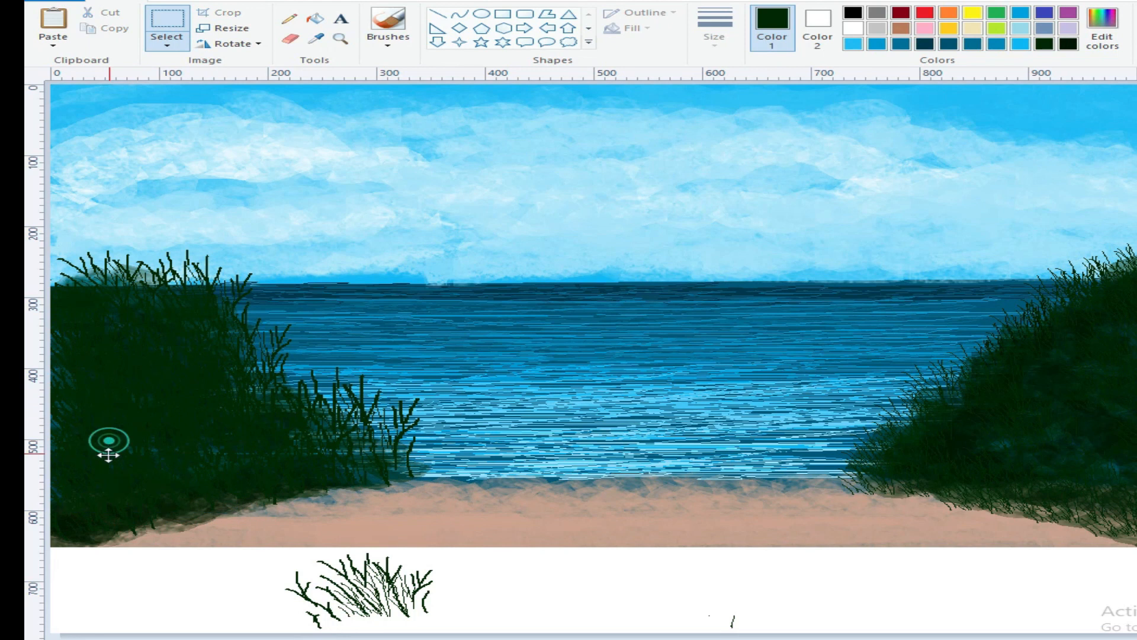
Step: Dab small red flowers over the upper part of the left bush with a textured brush, testing it in the blank strip
left_click(516, 593)
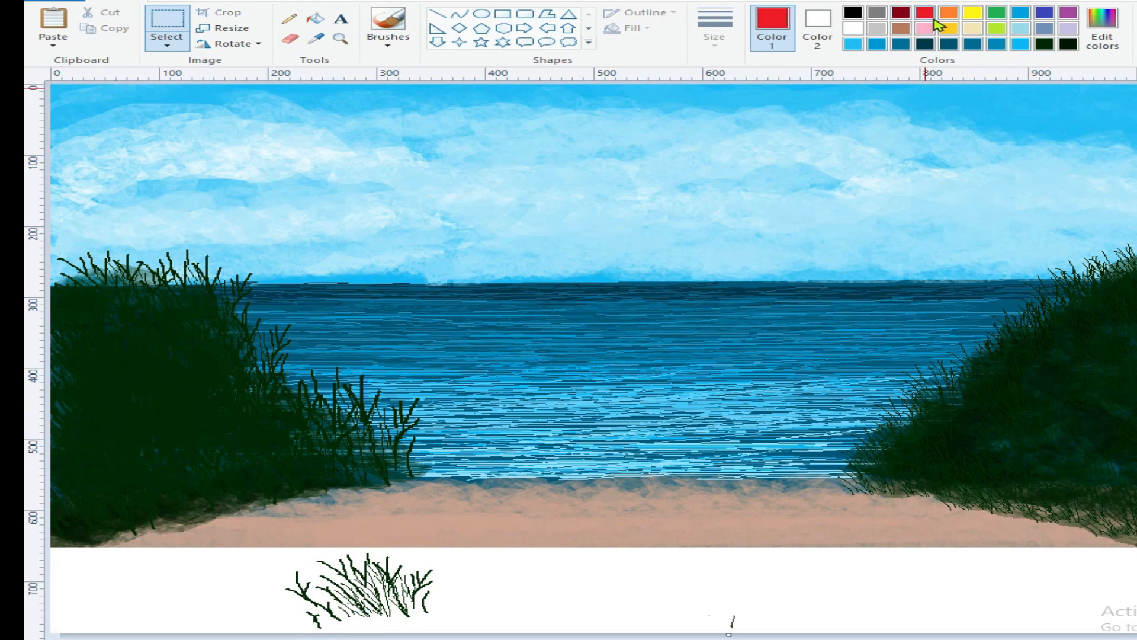
left_click(381, 47)
left_click(391, 95)
left_click(715, 41)
left_click(734, 69)
left_click_drag(636, 589, 644, 589)
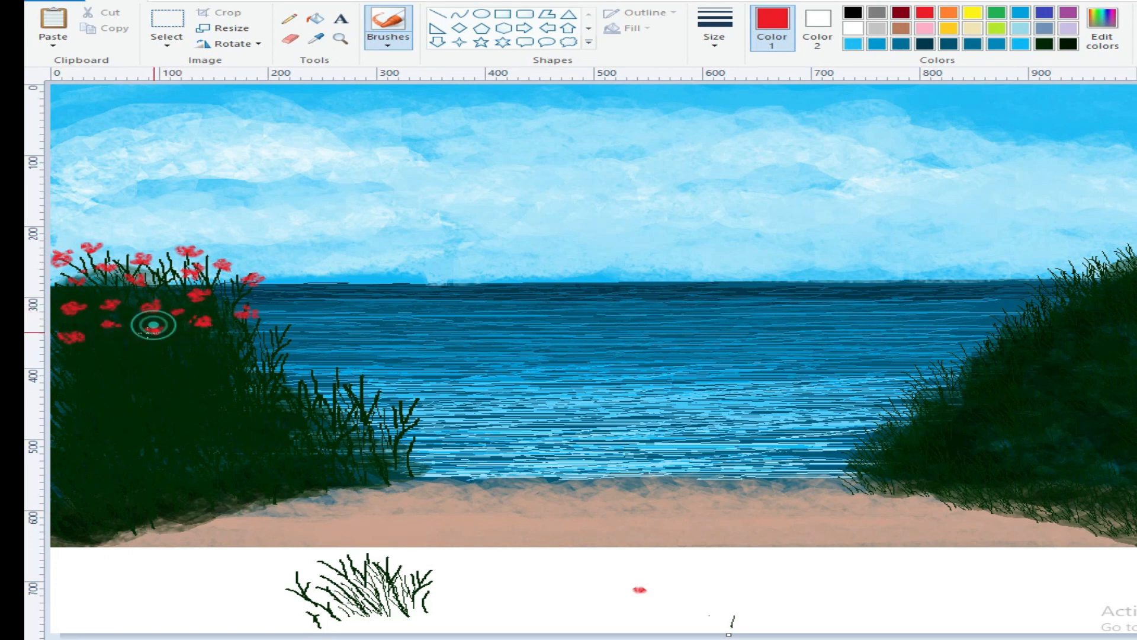
left_click(202, 343)
left_click(114, 342)
Step: Mix a pale yellow (RGB 255, 249, 136) and dab it over the lower outer part of the left bush
double_click(974, 14)
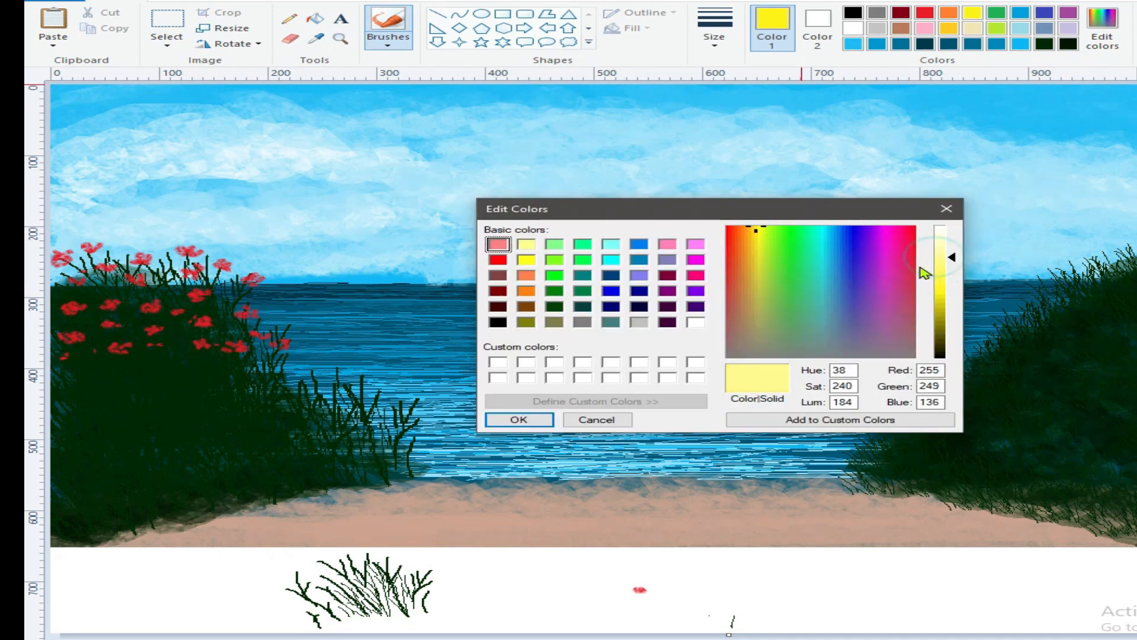
left_click(520, 419)
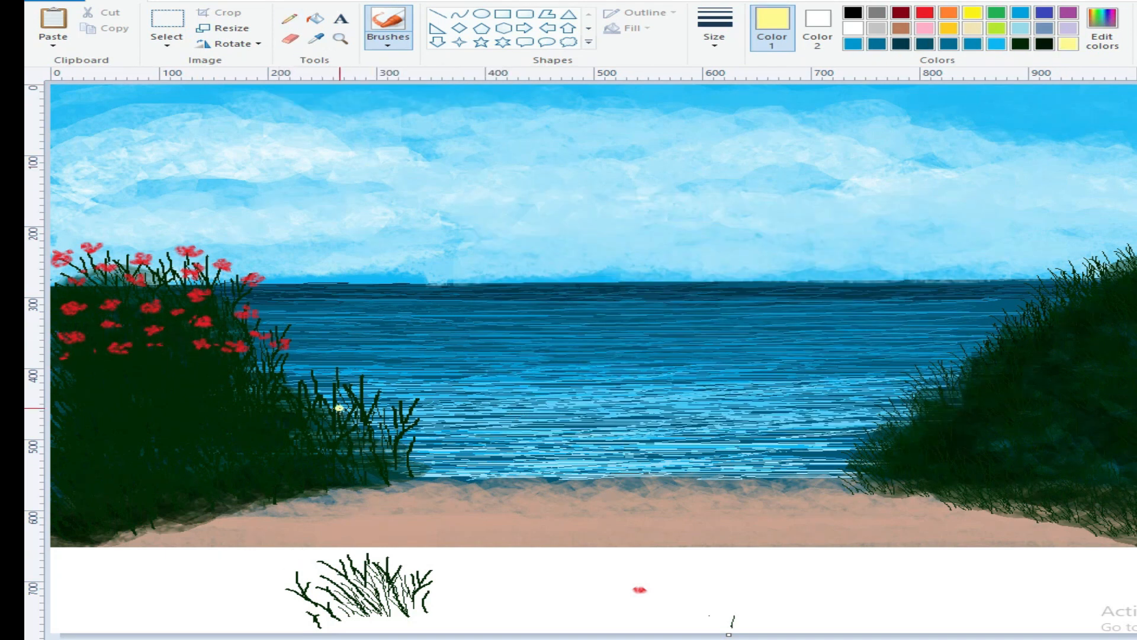
left_click(324, 402)
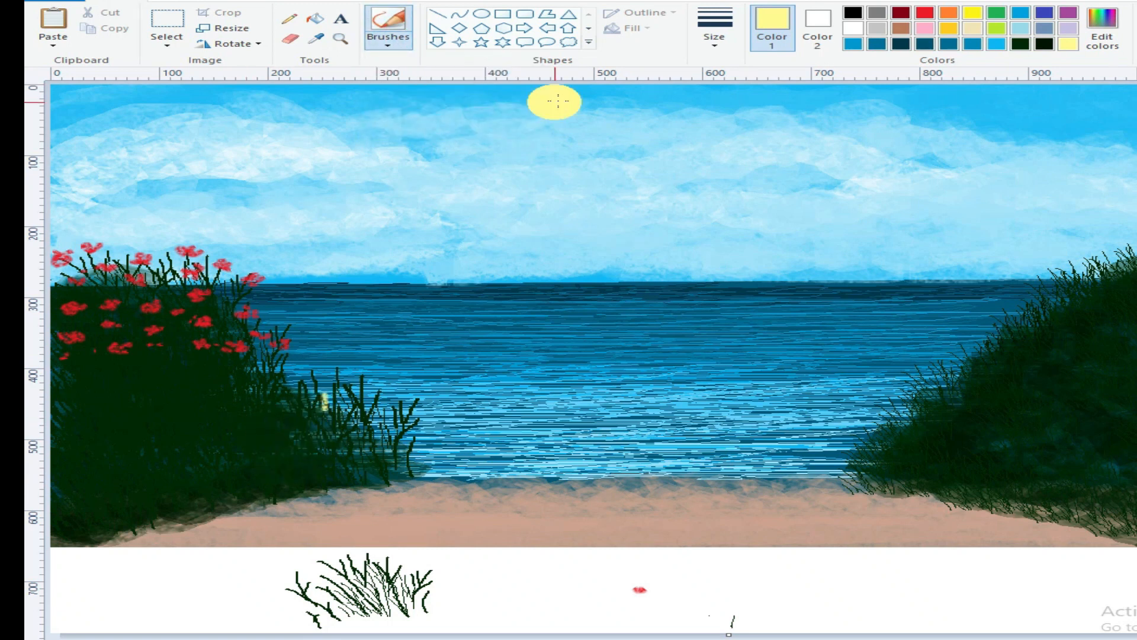
left_click_drag(287, 438, 238, 456)
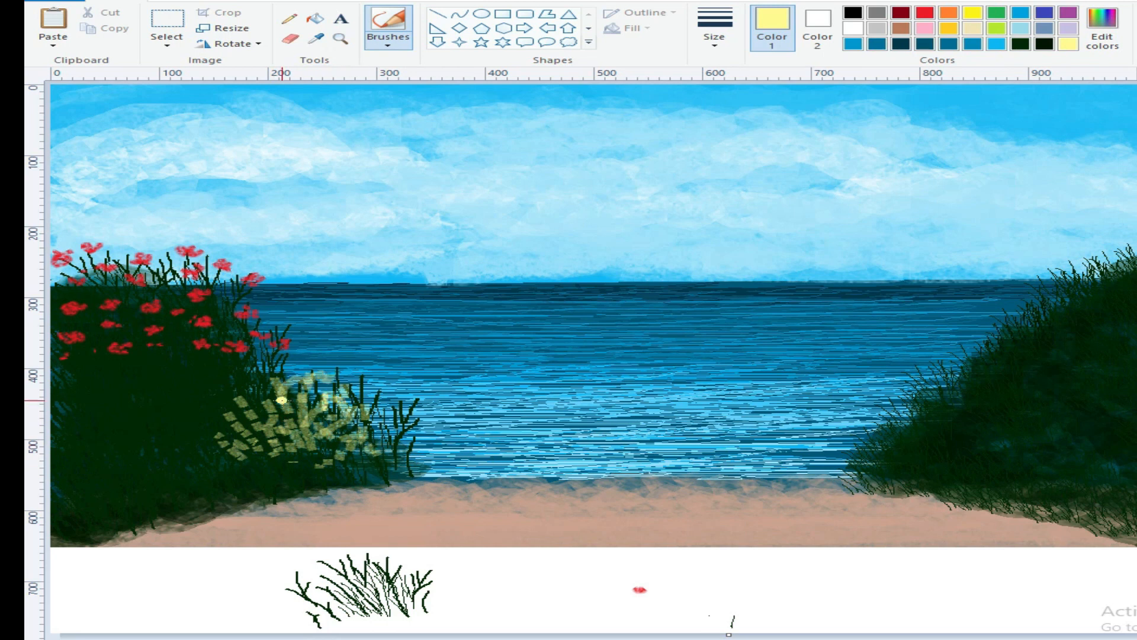
Step: Change the brush type and layer more pale yellow strokes over the new clump and out to its edges
left_click(388, 26)
left_click(389, 94)
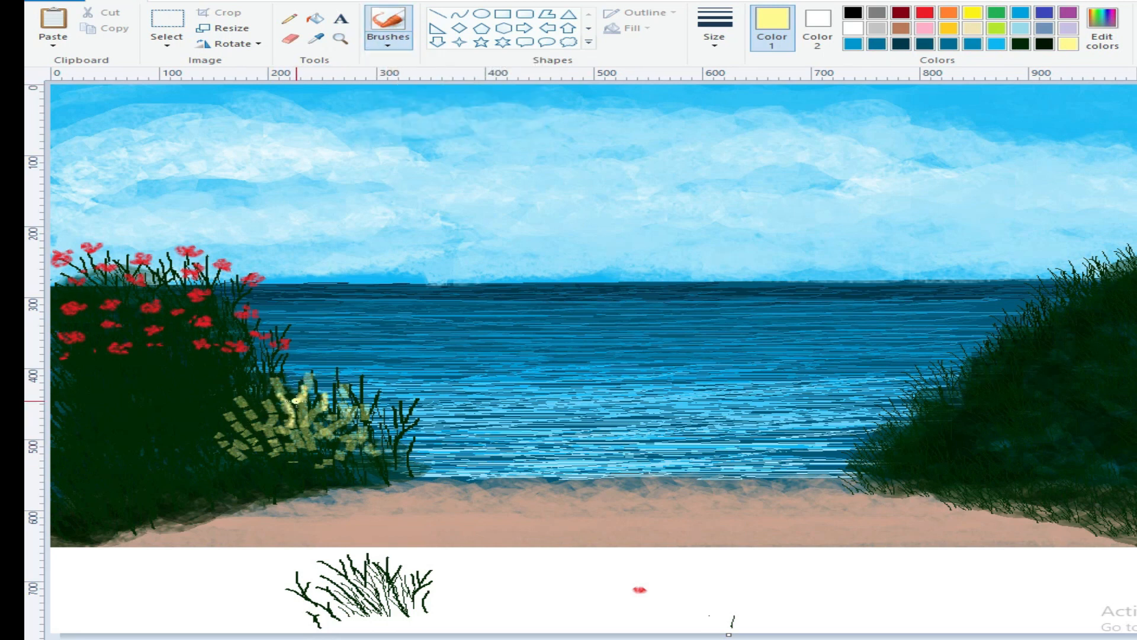
left_click_drag(303, 424, 367, 436)
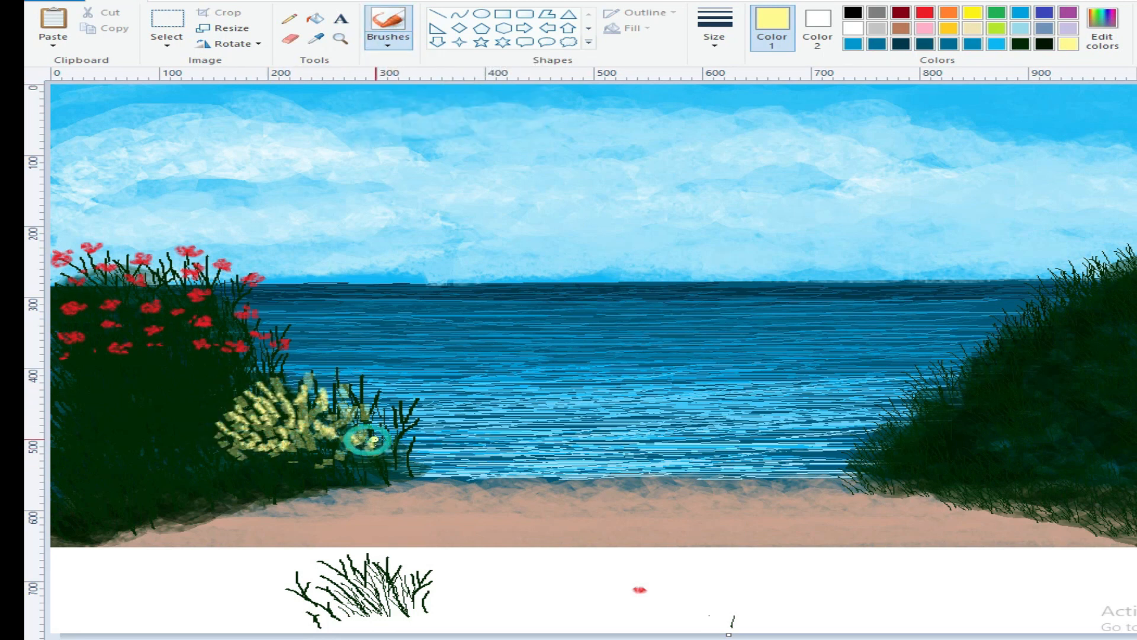
left_click_drag(298, 378, 339, 404)
left_click_drag(323, 461, 230, 468)
left_click_drag(275, 369, 311, 382)
Step: Pencil thin pale yellow and dark green stems through the yellow clump
left_click(289, 19)
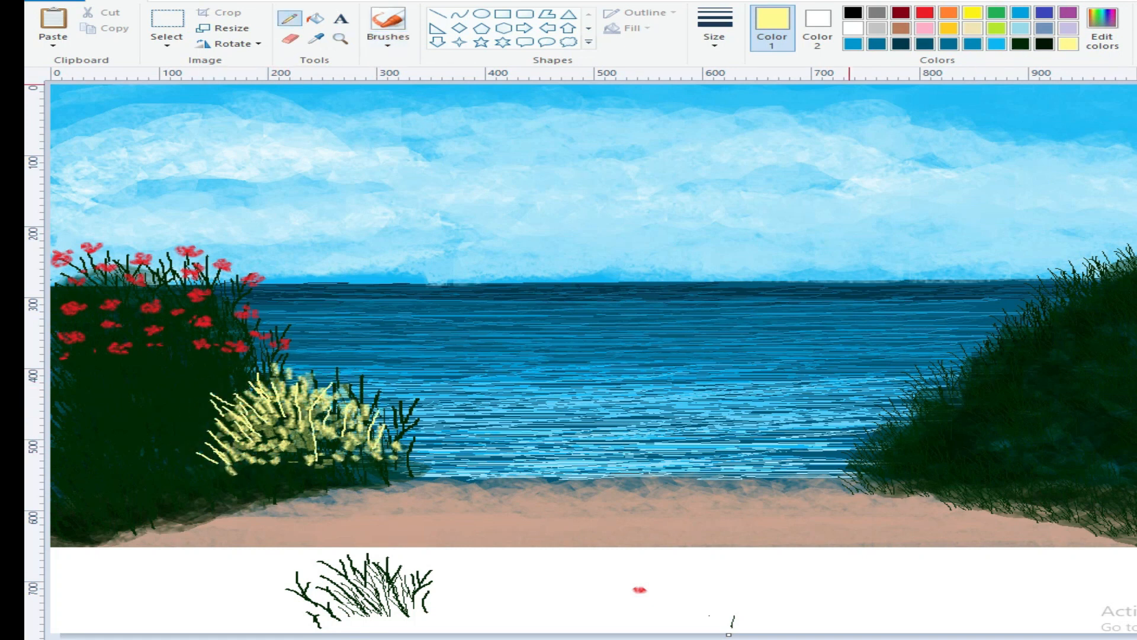
left_click_drag(237, 394, 262, 426)
left_click_drag(323, 388, 319, 423)
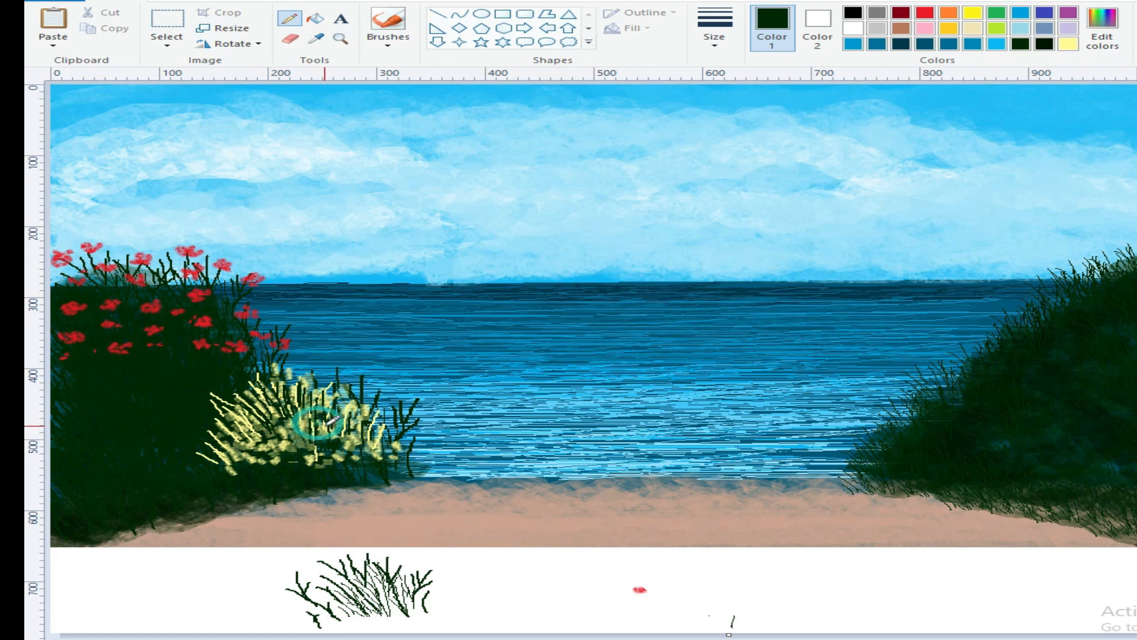
left_click_drag(205, 437, 222, 453)
left_click_drag(227, 389, 241, 407)
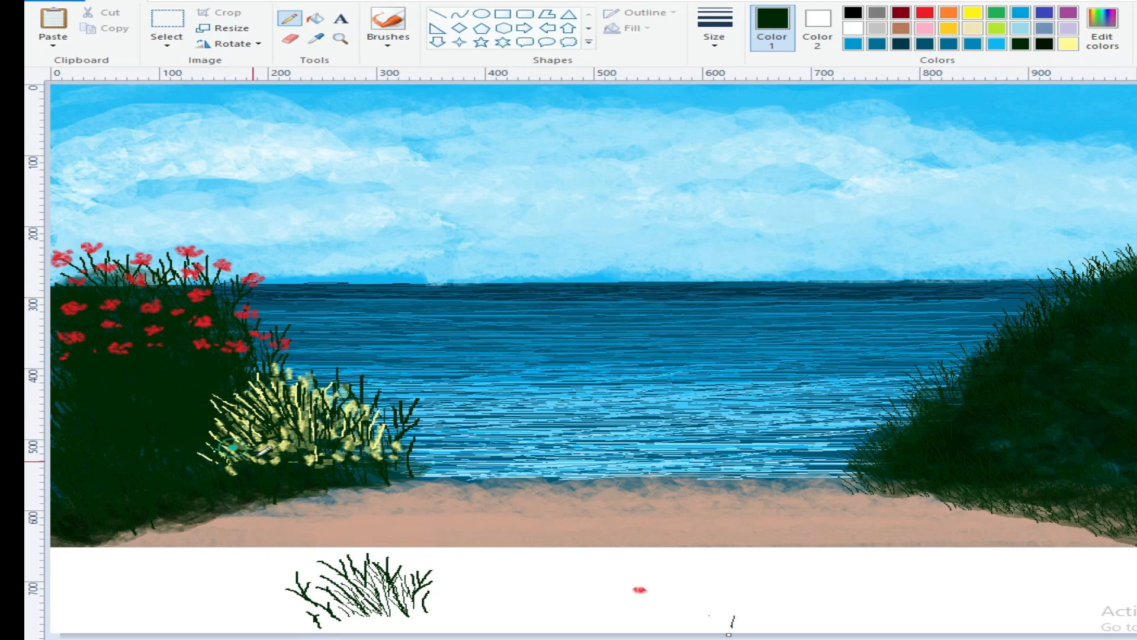
Step: Mix a lighter cream yellow and brush it over the clump with a textured brush
left_click(388, 41)
left_click(515, 96)
left_click(1068, 43)
left_click(1102, 28)
left_click_drag(950, 249, 950, 241)
left_click(519, 421)
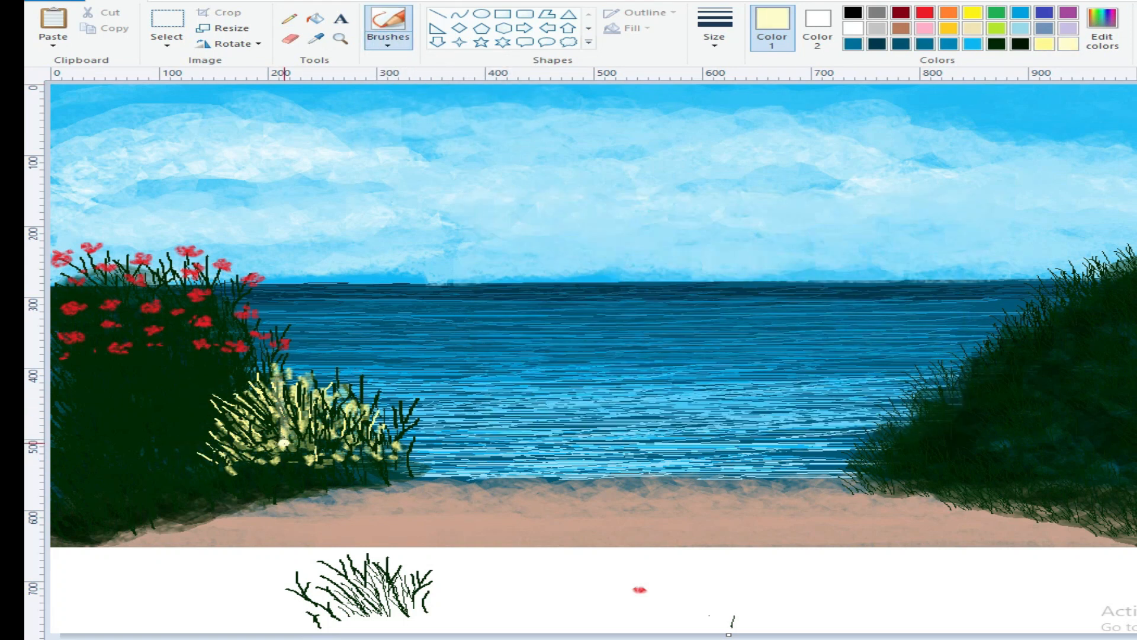
mouse_move(251, 396)
left_mouse_down()
mouse_move(207, 438)
mouse_move(229, 386)
mouse_move(380, 422)
left_mouse_up()
Step: Brighten the dark green to a vivid green and brush it over the top of the clump
left_click(996, 43)
left_click(1103, 29)
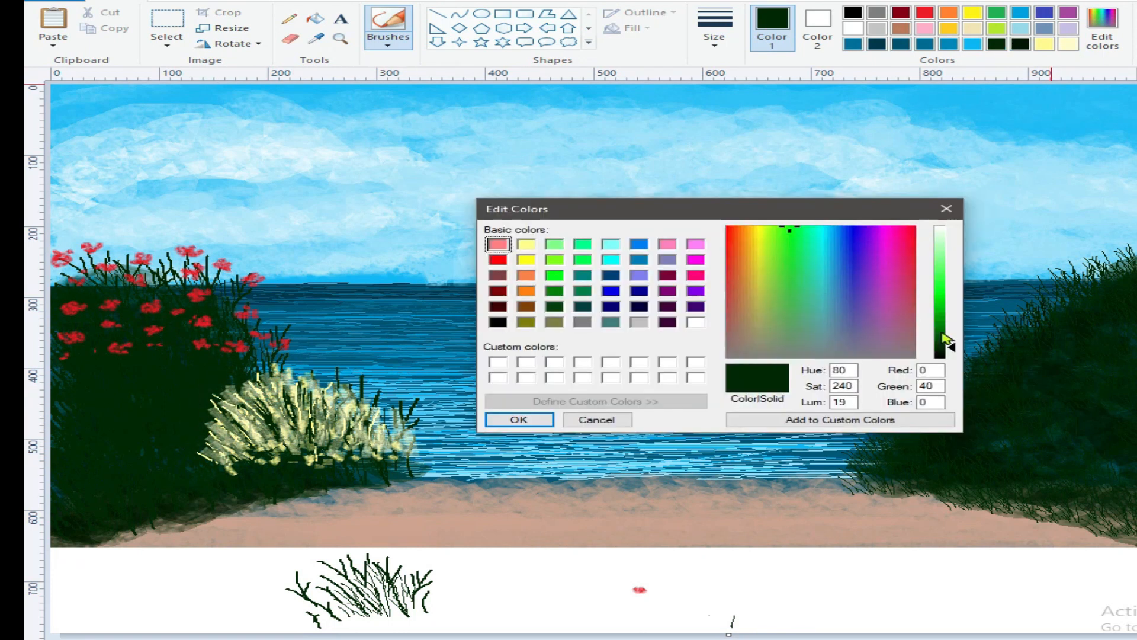
left_click_drag(949, 340, 950, 297)
left_click(519, 420)
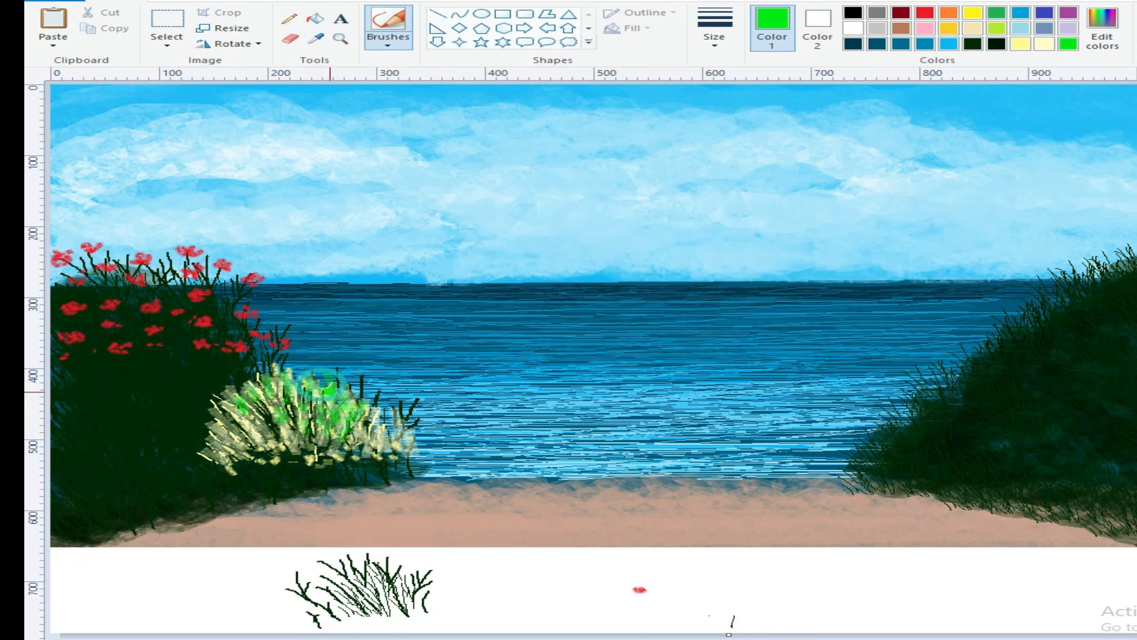
Step: Mix a lighter lime green and brush it across the clump's upper part and inner edge
left_click(1103, 29)
left_click(557, 261)
left_click_drag(952, 298, 952, 278)
left_click(518, 420)
mouse_move(335, 385)
left_mouse_down()
mouse_move(277, 370)
mouse_move(243, 409)
left_mouse_up()
left_click_drag(243, 409, 219, 442)
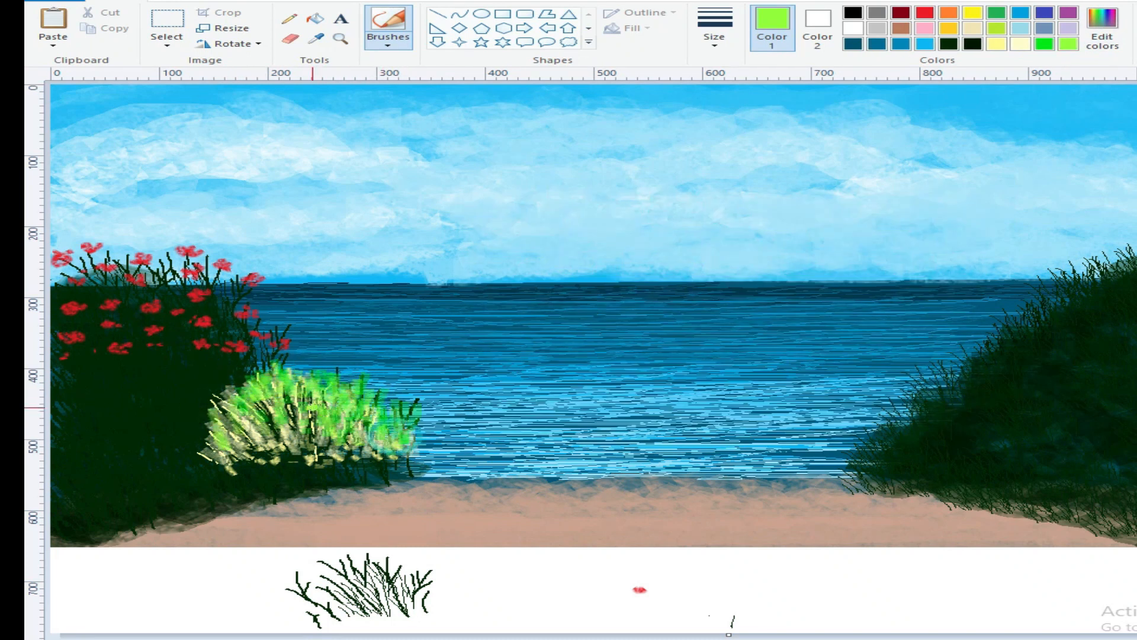
Step: Shade the lower half of the yellow-green clump with progressively darker olive greens
left_click(1103, 28)
left_click_drag(952, 279, 952, 334)
left_click_drag(262, 435, 258, 452)
mouse_move(313, 388)
left_mouse_down()
mouse_move(311, 421)
mouse_move(350, 421)
left_mouse_up()
left_click_drag(248, 408, 255, 453)
left_click_drag(303, 418, 303, 459)
left_click_drag(329, 462, 364, 461)
left_click(1102, 29)
left_click_drag(952, 331, 952, 342)
left_click(519, 420)
mouse_move(249, 454)
left_mouse_down()
mouse_move(219, 477)
mouse_move(266, 394)
mouse_move(260, 454)
mouse_move(199, 450)
left_mouse_up()
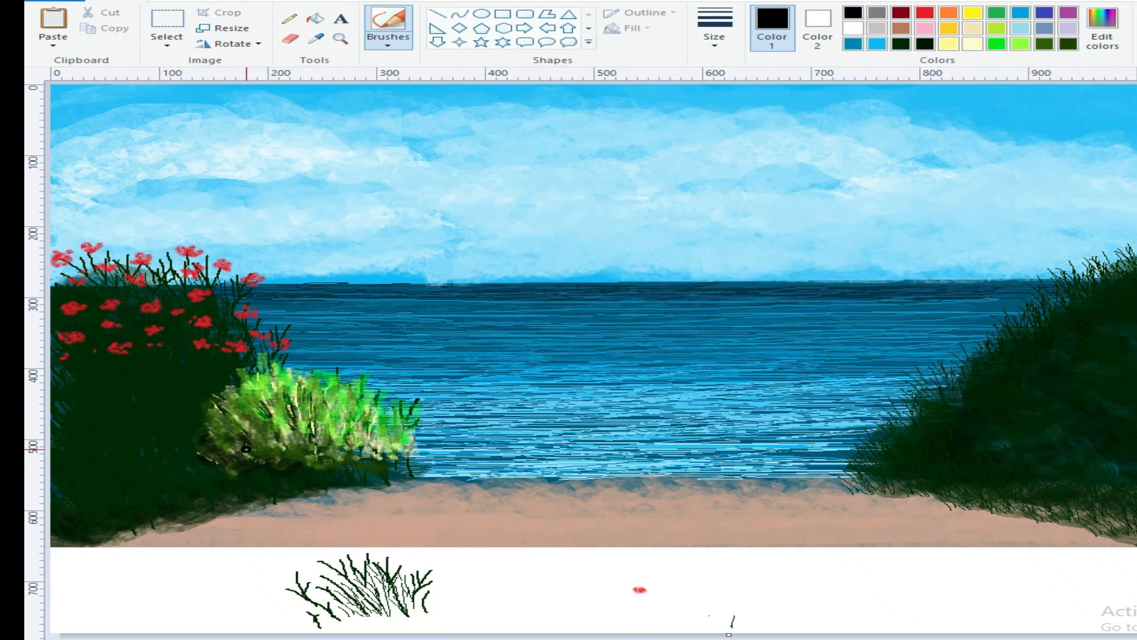
Step: Mix a near-black green and brush deep shadow along the base of the clump
left_click(1102, 30)
left_click(554, 306)
left_click_drag(952, 347, 952, 350)
left_click(519, 419)
mouse_move(254, 442)
left_mouse_down()
mouse_move(216, 459)
mouse_move(355, 471)
left_mouse_up()
left_click_drag(291, 450, 409, 483)
left_click_drag(408, 482, 353, 458)
left_click_drag(210, 440, 239, 462)
mouse_move(284, 446)
left_mouse_down()
mouse_move(307, 421)
mouse_move(354, 456)
left_mouse_up()
mouse_move(264, 438)
left_mouse_down()
mouse_move(317, 418)
mouse_move(373, 453)
left_mouse_up()
Step: Brush black shadow along the bottom of the left bush, adjusting the brush type and size
left_click(852, 14)
left_click(715, 39)
mouse_move(80, 488)
left_mouse_down()
mouse_move(68, 525)
mouse_move(119, 502)
mouse_move(320, 484)
mouse_move(164, 491)
mouse_move(81, 477)
mouse_move(155, 489)
mouse_move(338, 478)
mouse_move(306, 483)
mouse_move(271, 455)
mouse_move(302, 445)
mouse_move(214, 464)
mouse_move(119, 459)
mouse_move(82, 469)
mouse_move(62, 457)
left_mouse_up()
left_click(388, 40)
left_click(523, 92)
left_click(388, 40)
left_click(715, 40)
left_click(49, 474)
Step: Blend the left bush into its black shadow with dark green (RGB 0, 64, 0) and a darker shade of it
left_click(1102, 26)
left_click(555, 306)
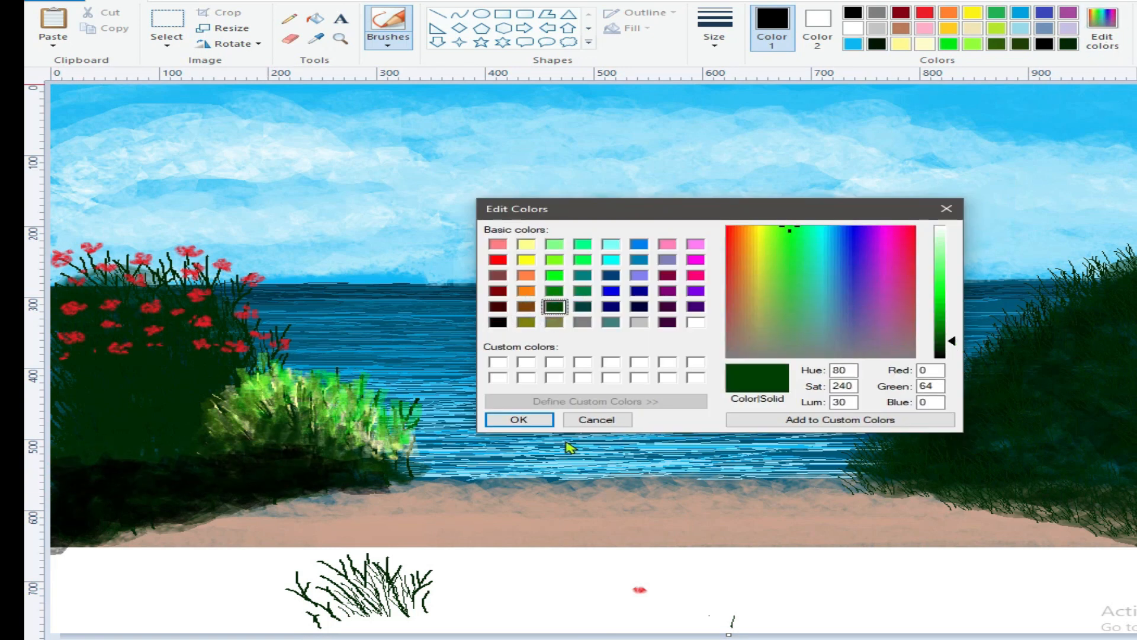
left_click(519, 420)
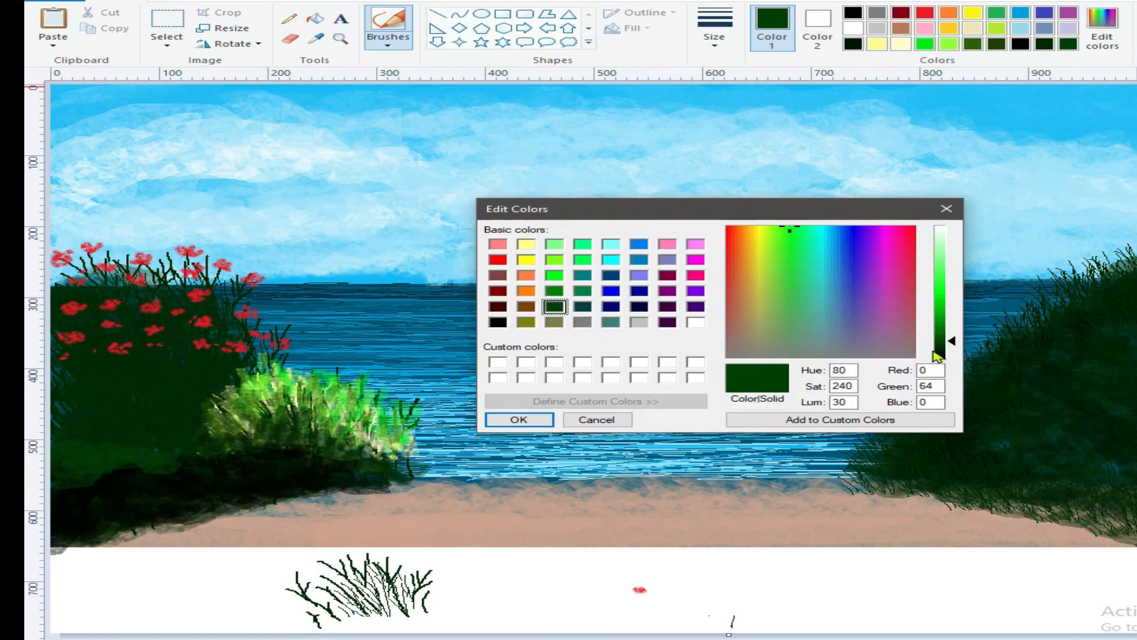
left_click(936, 356)
left_click(519, 419)
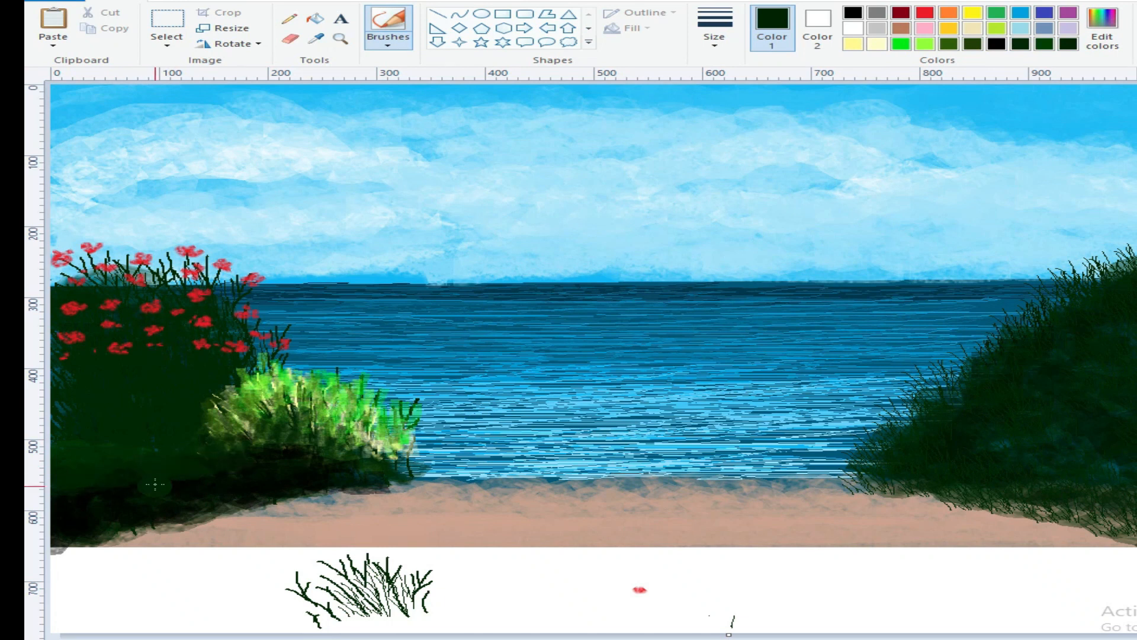
Step: Dab small yellow flowers on top of the green clump with a different brush and size, undoing a stray dab
left_click(974, 13)
left_click(389, 43)
left_click(426, 95)
left_click(714, 41)
left_click(753, 67)
key("ctrl+z")
Step: Mix a cream yellow (RGB 255, 252, 185) and dab small flowers over the clump and along its upper edges
left_click(1103, 26)
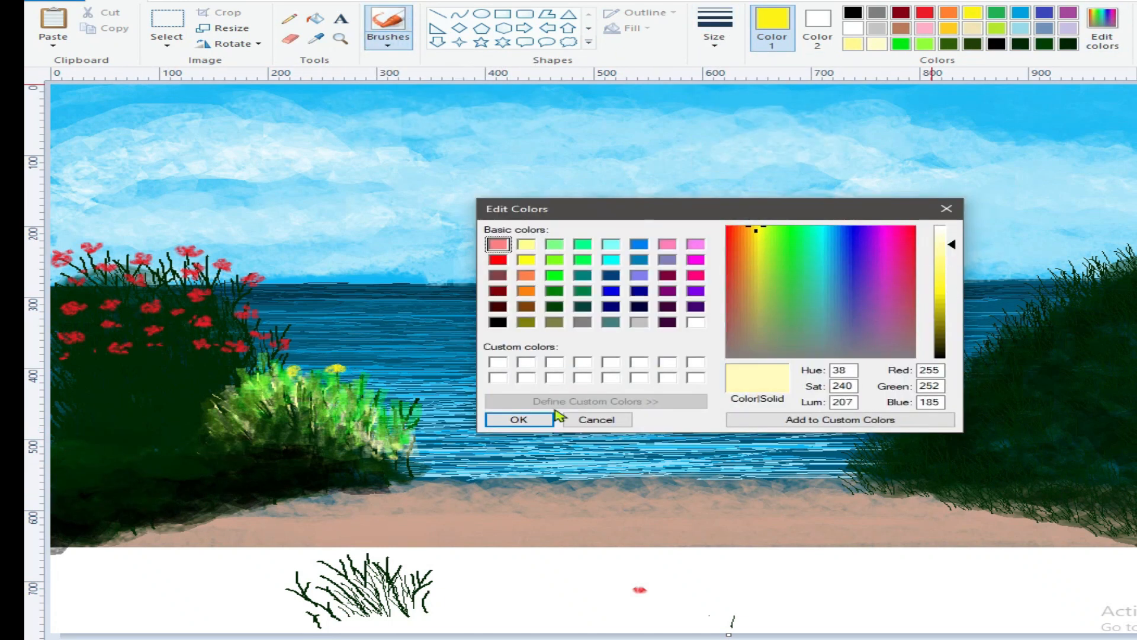
left_click(518, 419)
left_click(364, 387)
left_click(422, 410)
left_click(412, 402)
left_click(316, 356)
left_click(409, 393)
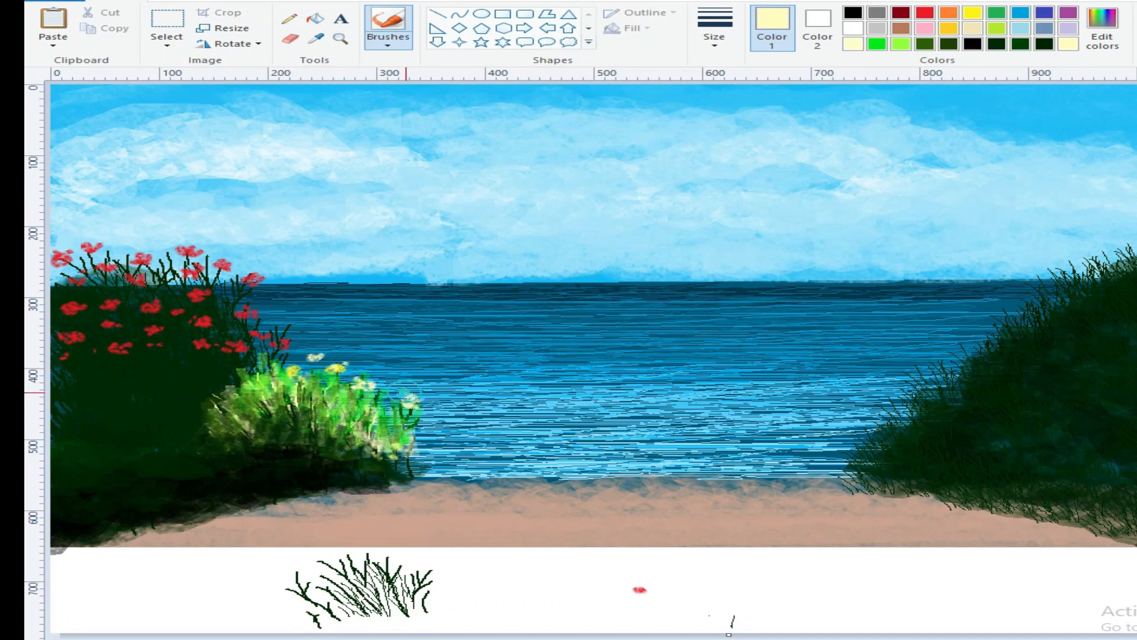
left_click(237, 380)
left_click(221, 396)
left_click(274, 392)
left_click(327, 399)
left_click(341, 419)
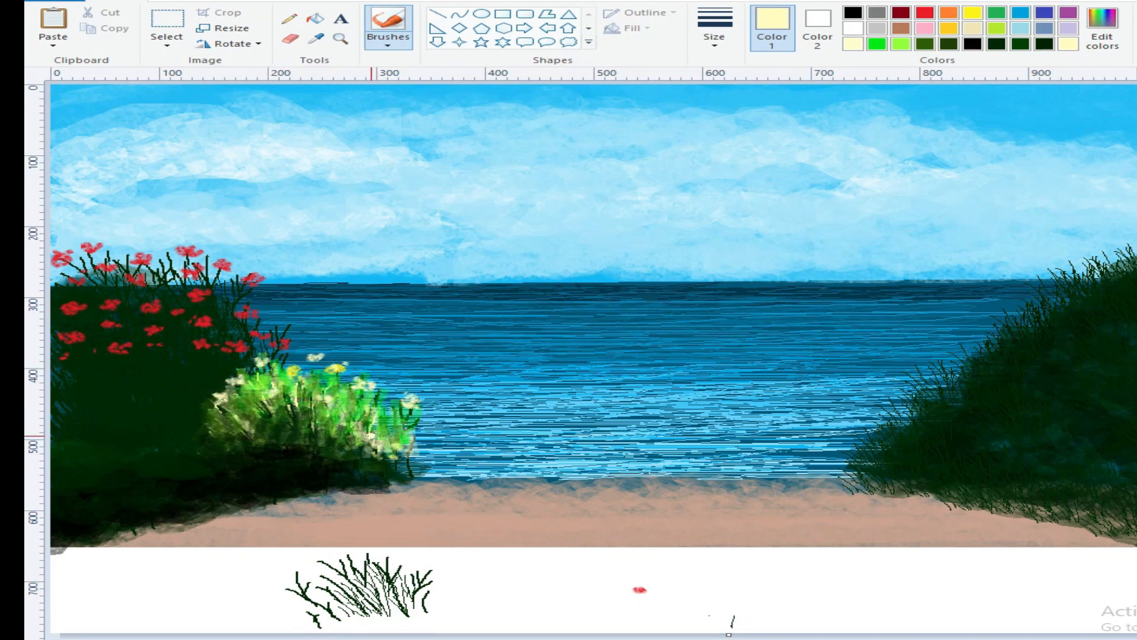
Step: Brush vivid green over the clump's foliage and add strokes of a lighter green toward its lower edge
left_click(877, 44)
mouse_move(297, 398)
left_mouse_down()
mouse_move(264, 405)
mouse_move(243, 424)
mouse_move(327, 406)
mouse_move(372, 411)
mouse_move(205, 411)
mouse_move(248, 364)
mouse_move(291, 362)
mouse_move(390, 420)
left_mouse_up()
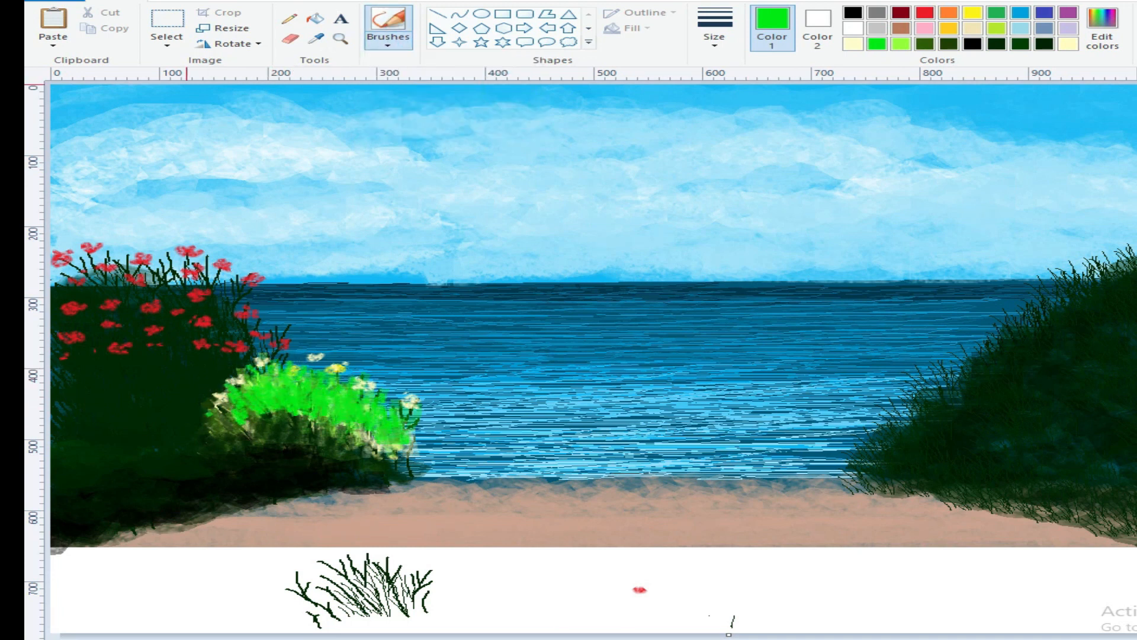
left_click(1102, 27)
left_click(940, 273)
left_click(519, 420)
mouse_move(251, 422)
left_mouse_down()
mouse_move(315, 375)
mouse_move(381, 432)
mouse_move(414, 438)
left_mouse_up()
Step: Add dark olive green strokes between the bright leaves of the clump
left_click(901, 44)
left_click(388, 37)
mouse_move(263, 388)
left_mouse_down()
mouse_move(356, 400)
mouse_move(339, 393)
mouse_move(315, 411)
mouse_move(290, 384)
mouse_move(326, 422)
mouse_move(374, 416)
mouse_move(371, 401)
mouse_move(399, 431)
mouse_move(218, 398)
mouse_move(215, 410)
mouse_move(324, 392)
left_mouse_up()
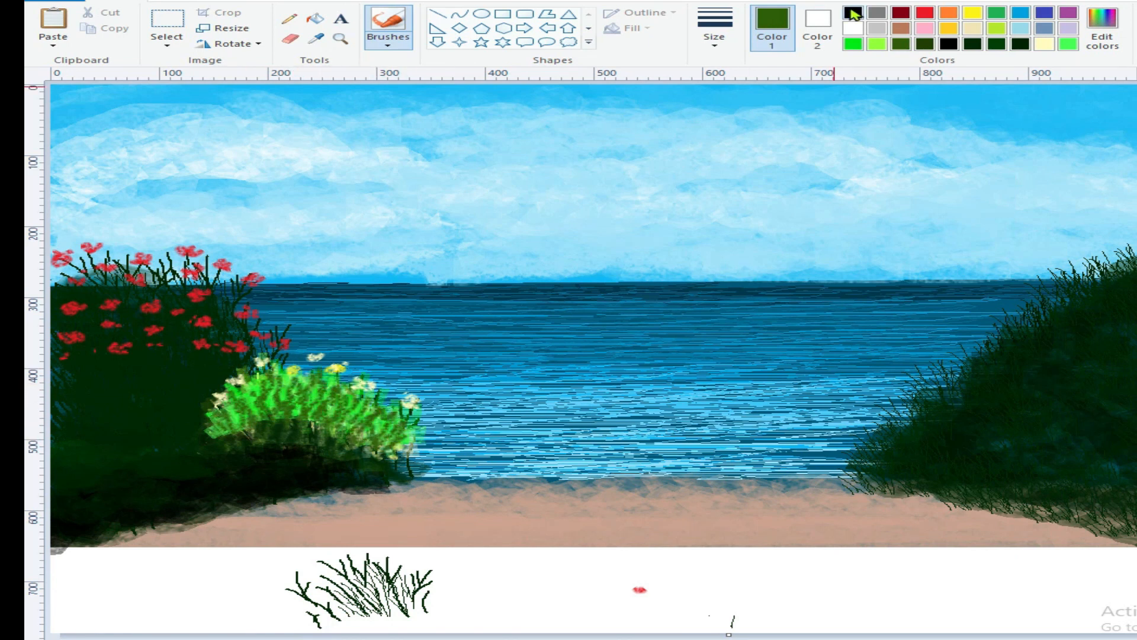
Step: Shade the clump's base with a thicker brush, using dark olive green and a darker mix of it
left_click(853, 12)
left_click(714, 29)
left_click(731, 154)
left_click(901, 44)
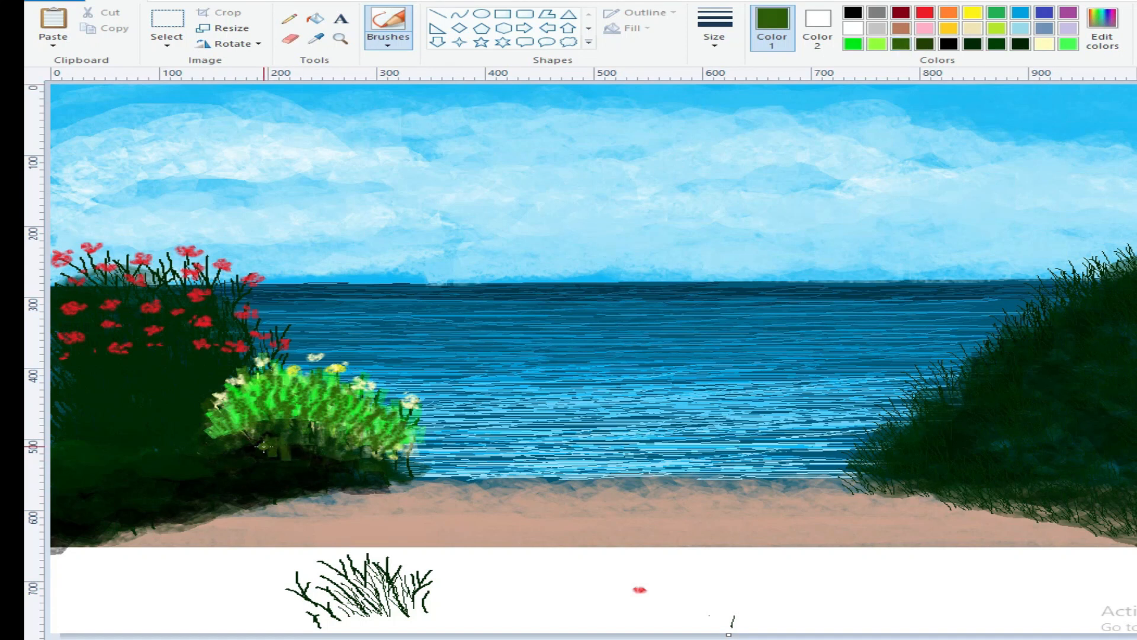
left_click(1102, 26)
left_click_drag(955, 332, 955, 349)
left_click(518, 418)
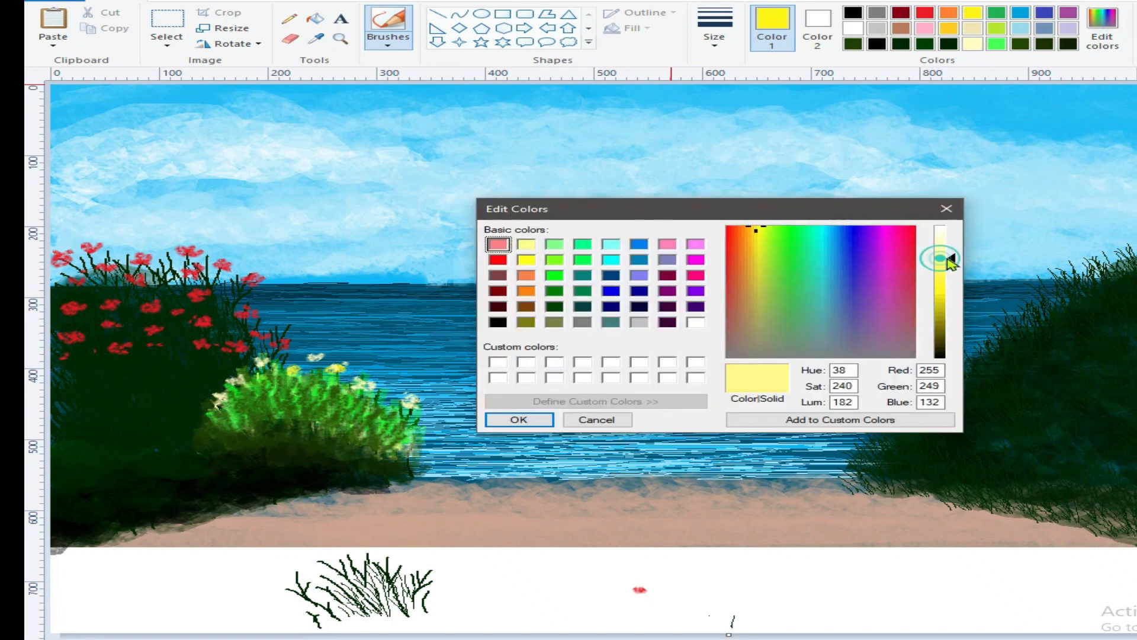
Step: Dab pale yellow flowers (RGB 255, 249, 132) across the middle of the clump and just beyond its upper edge
left_click(314, 389)
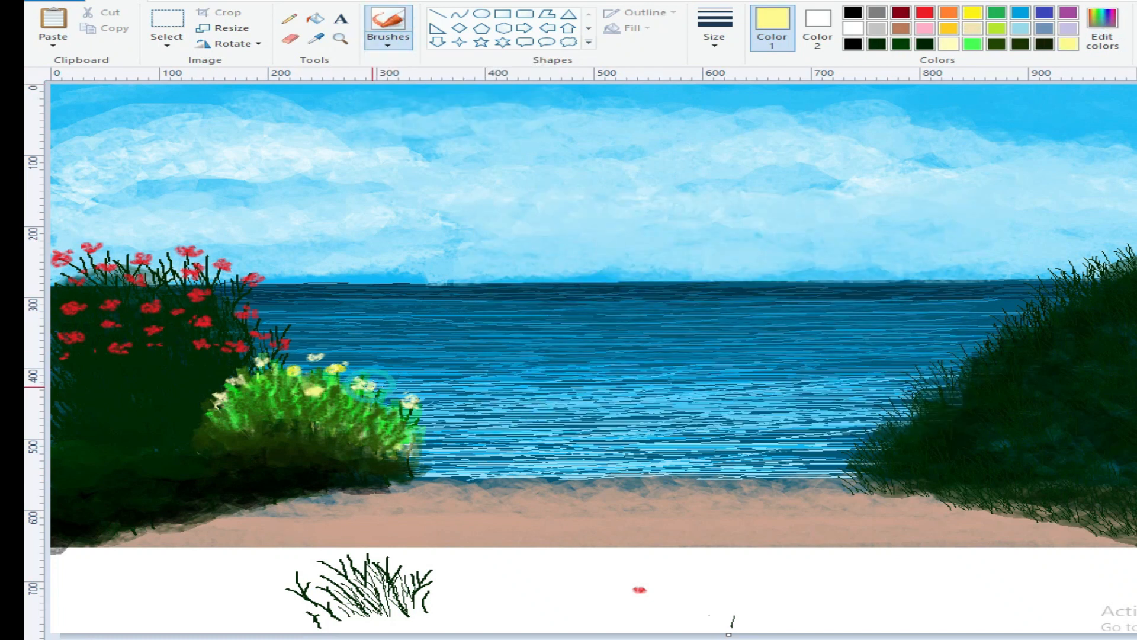
left_click(371, 411)
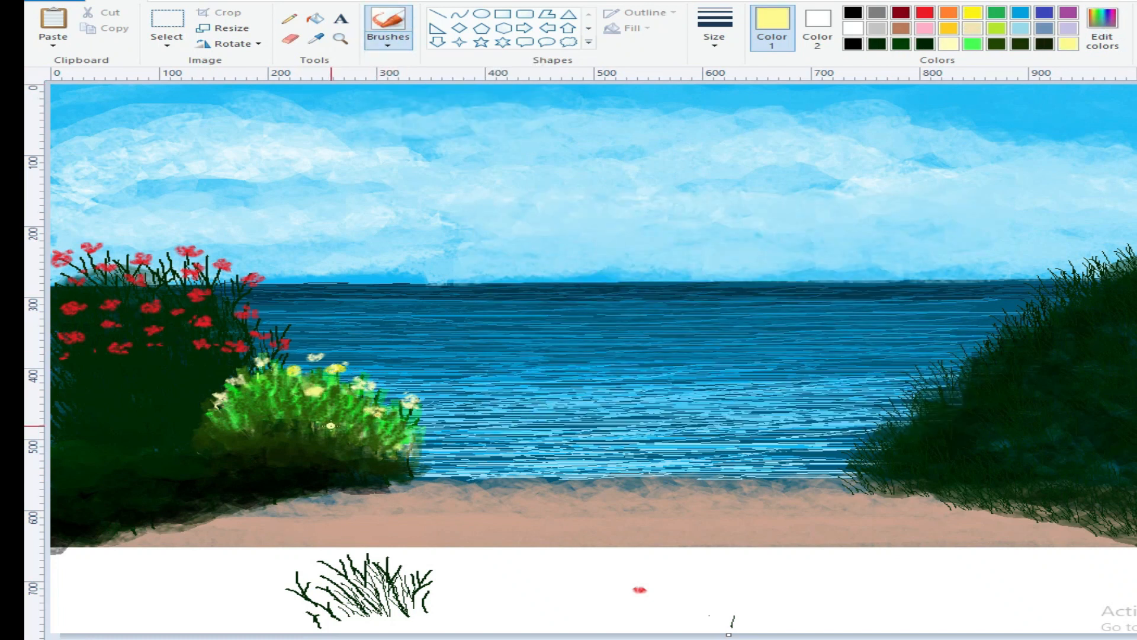
left_click(272, 405)
left_click(290, 421)
left_click(369, 434)
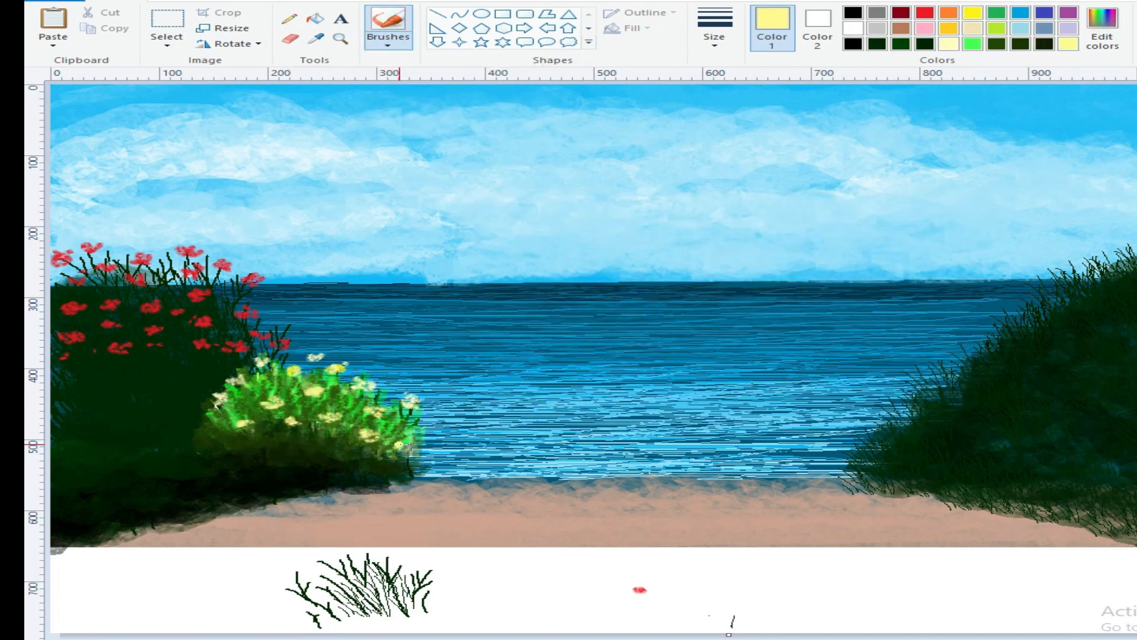
left_click(312, 343)
left_click(372, 366)
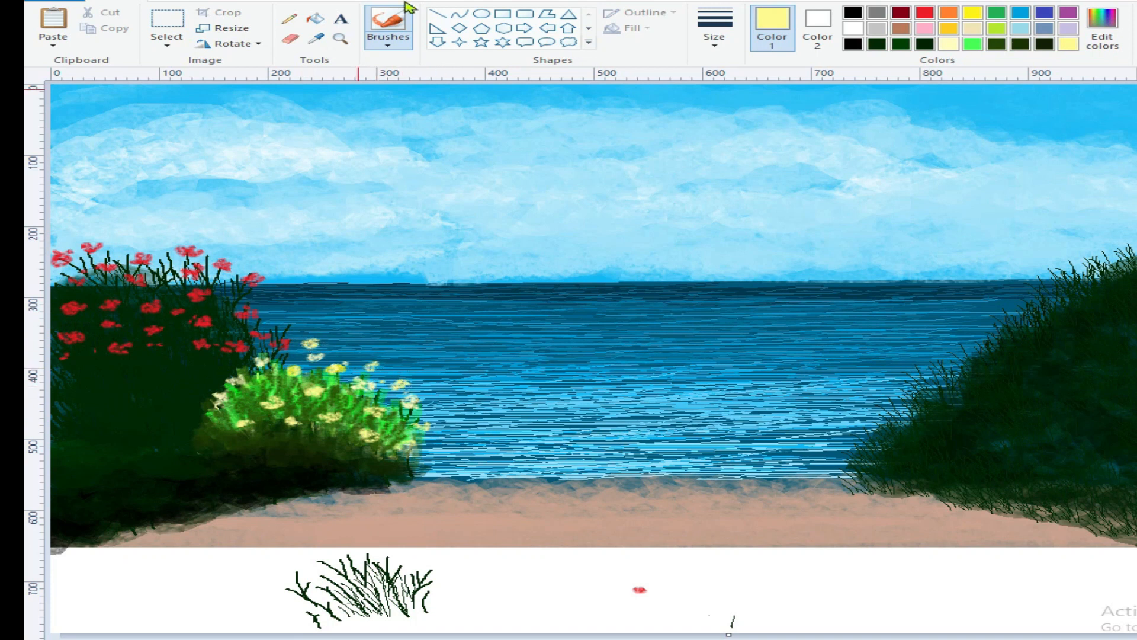
Step: Paint thin dark green stems to the outlying flowers and accent the clump's flowers with bright yellow strokes
left_click(996, 43)
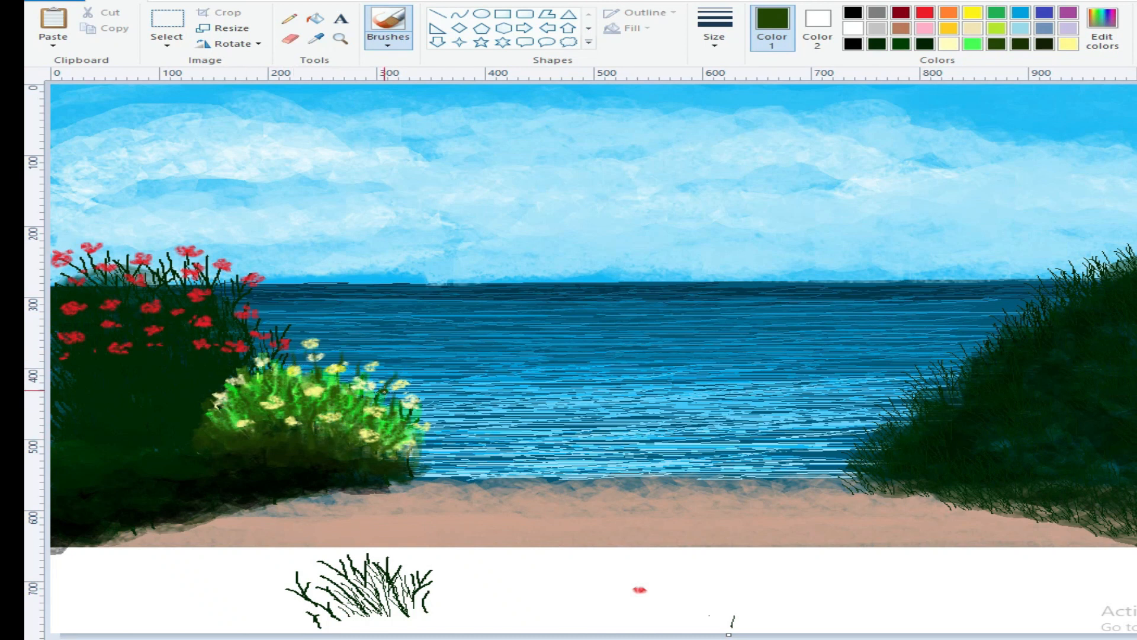
left_click(973, 12)
left_click(437, 442)
left_click_drag(395, 405, 427, 407)
left_click_drag(361, 388, 377, 390)
mouse_move(297, 397)
left_mouse_down()
mouse_move(373, 388)
mouse_move(284, 371)
mouse_move(311, 374)
left_mouse_up()
left_click_drag(302, 360, 321, 361)
Step: Touch up the left bush's flowers in red and paint near-black green over their lower rows
left_click(925, 12)
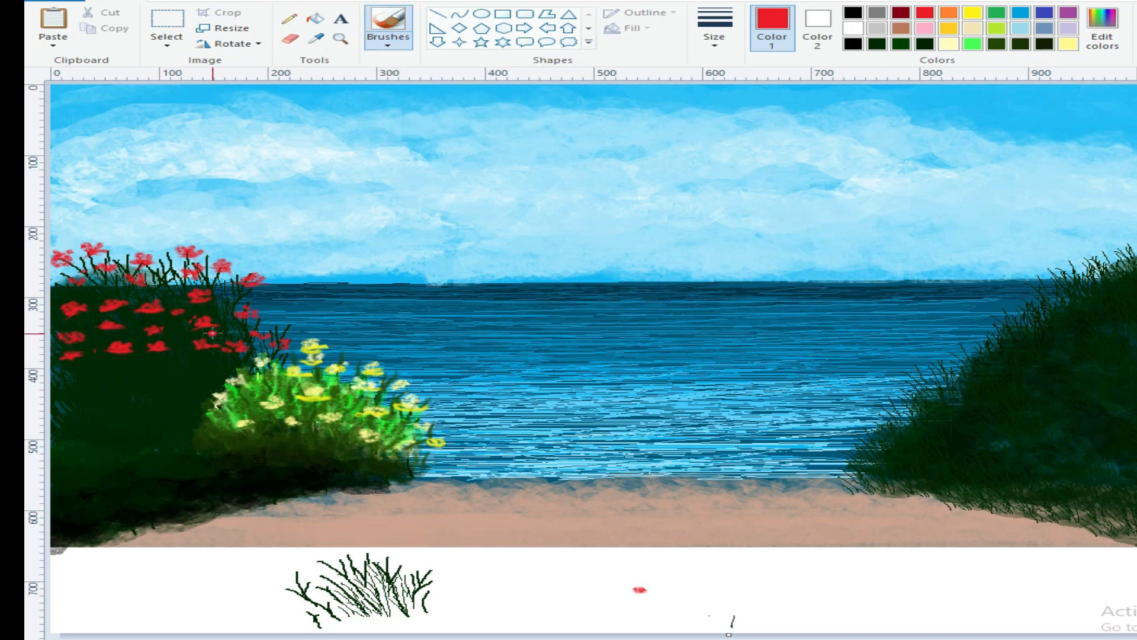
left_click(1020, 44)
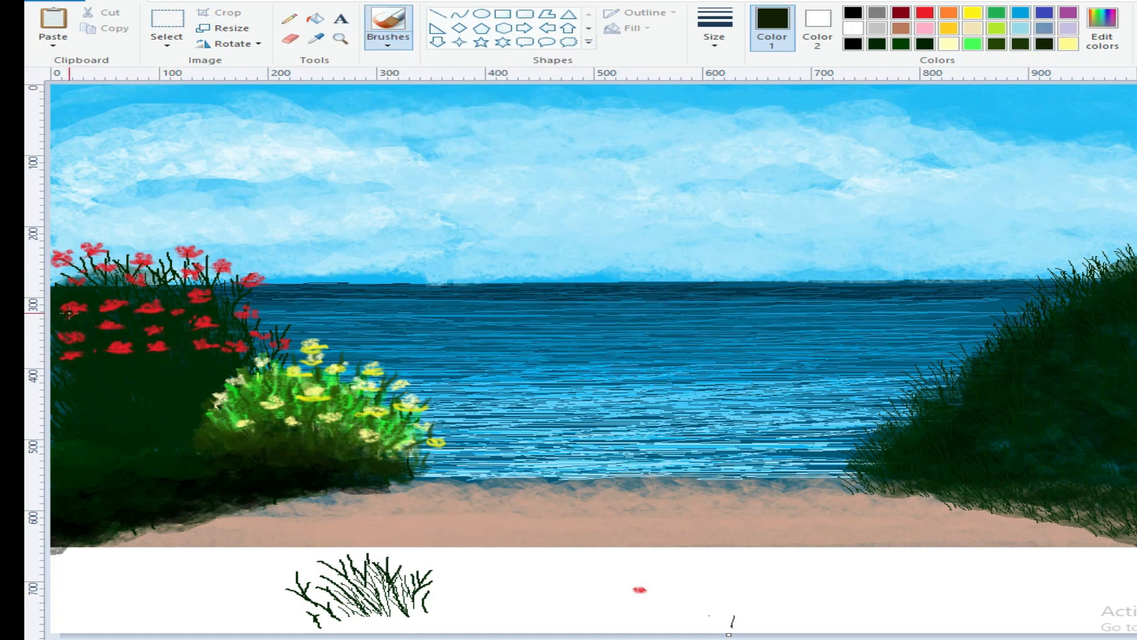
mouse_move(196, 327)
left_mouse_down()
mouse_move(99, 316)
mouse_move(135, 344)
mouse_move(227, 343)
mouse_move(57, 354)
mouse_move(99, 332)
left_mouse_up()
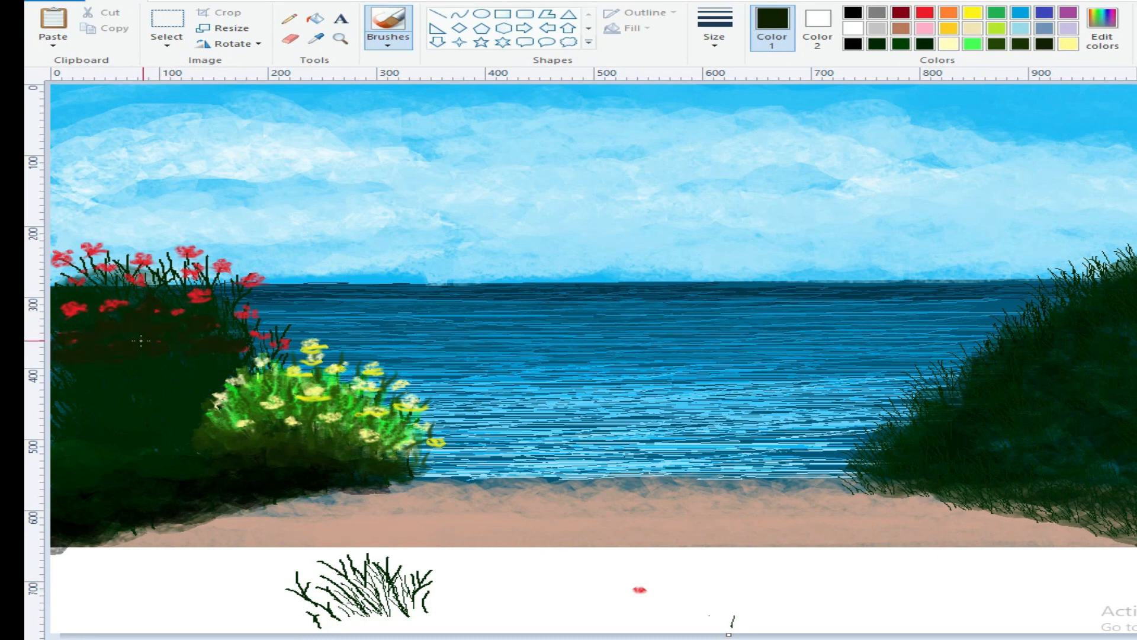
Step: Paint a ragged red flower in the blank strip below the picture
left_click(924, 13)
left_click(762, 586)
left_click_drag(761, 581, 788, 589)
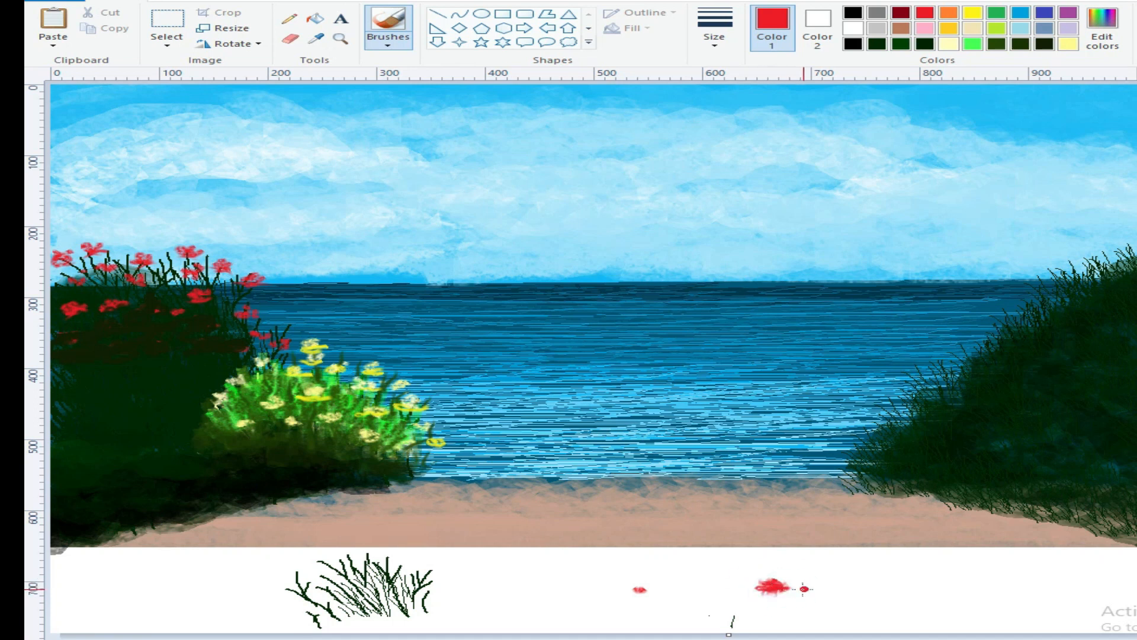
Step: Try placing the ragged red flower from the blank strip onto the left bush
left_click(167, 44)
left_click(195, 81)
left_click_drag(729, 564, 113, 303)
key("ctrl+z")
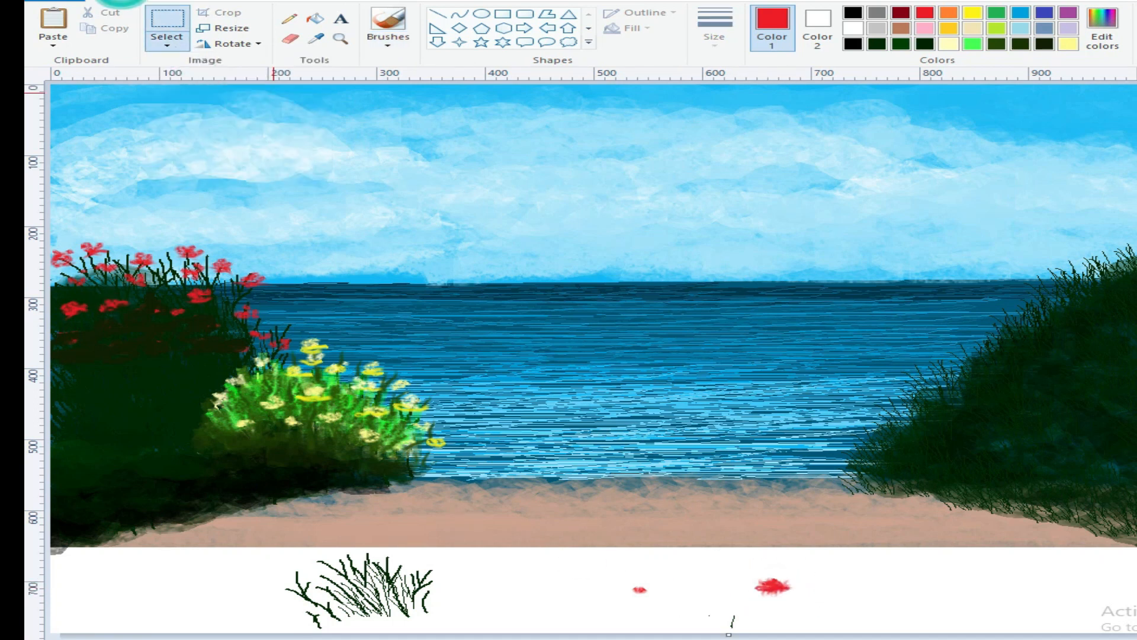
Step: Paint a second red flower with separate petals in the blank strip and try placing it on the left bush
left_click(388, 23)
mouse_move(893, 583)
left_mouse_down()
mouse_move(921, 584)
mouse_move(908, 577)
mouse_move(935, 597)
left_mouse_up()
left_click(167, 22)
left_click_drag(907, 583, 191, 349)
key("ctrl+z")
Step: Draw another red flower with the pencil in the blank strip below the picture
left_click(289, 19)
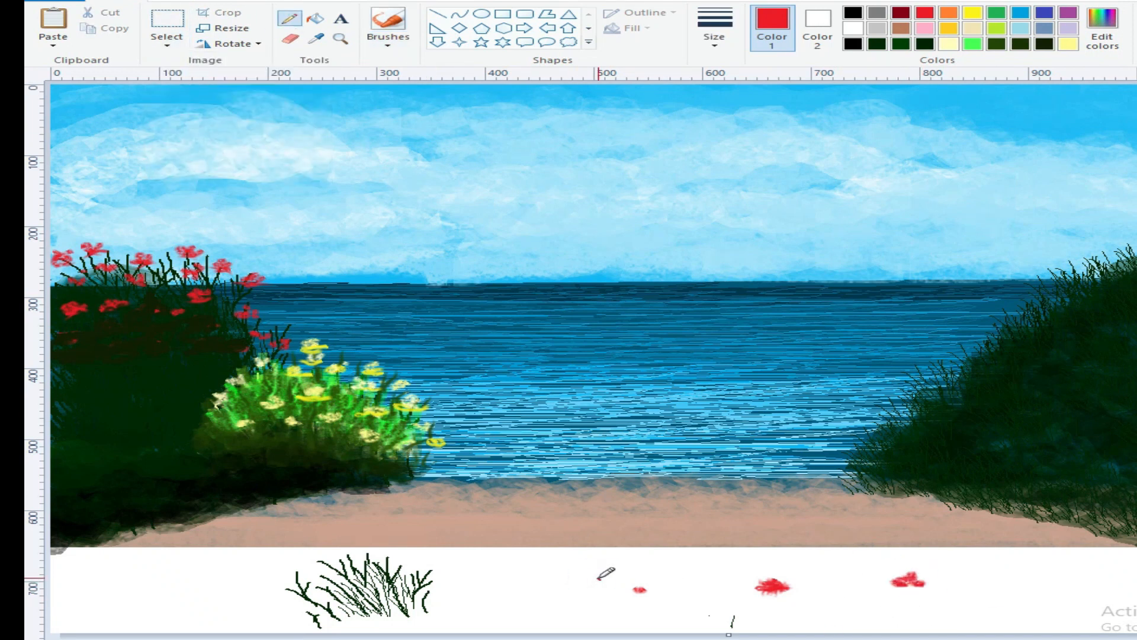
left_click_drag(605, 576, 600, 577)
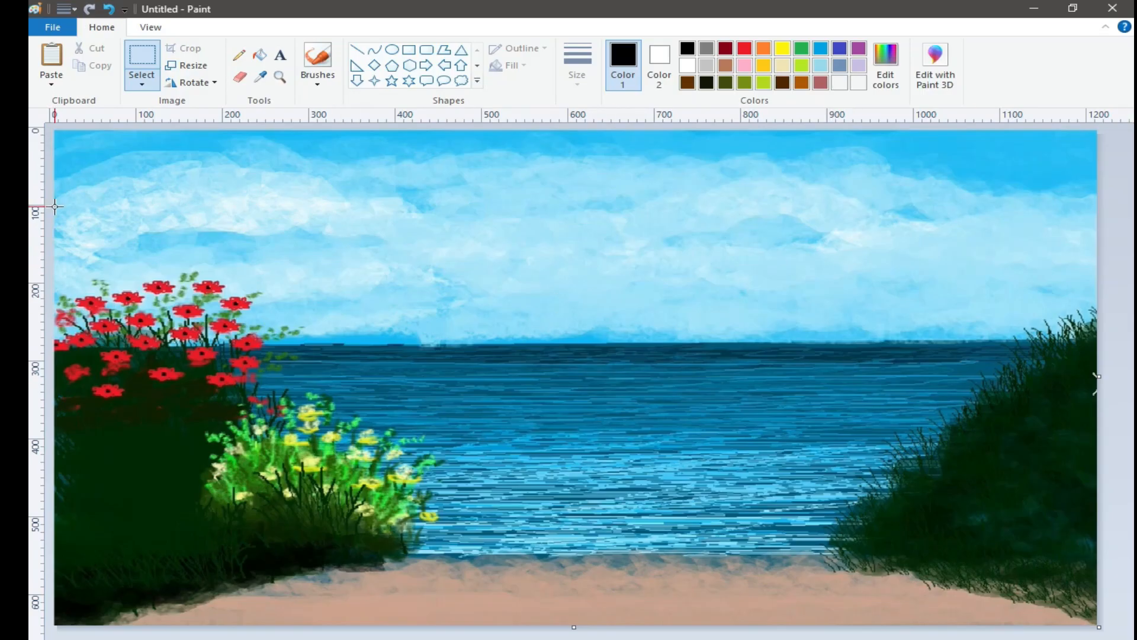
Step: Outline the whole left bush, including its red and yellow flowers, with a free-form selection
left_click(143, 81)
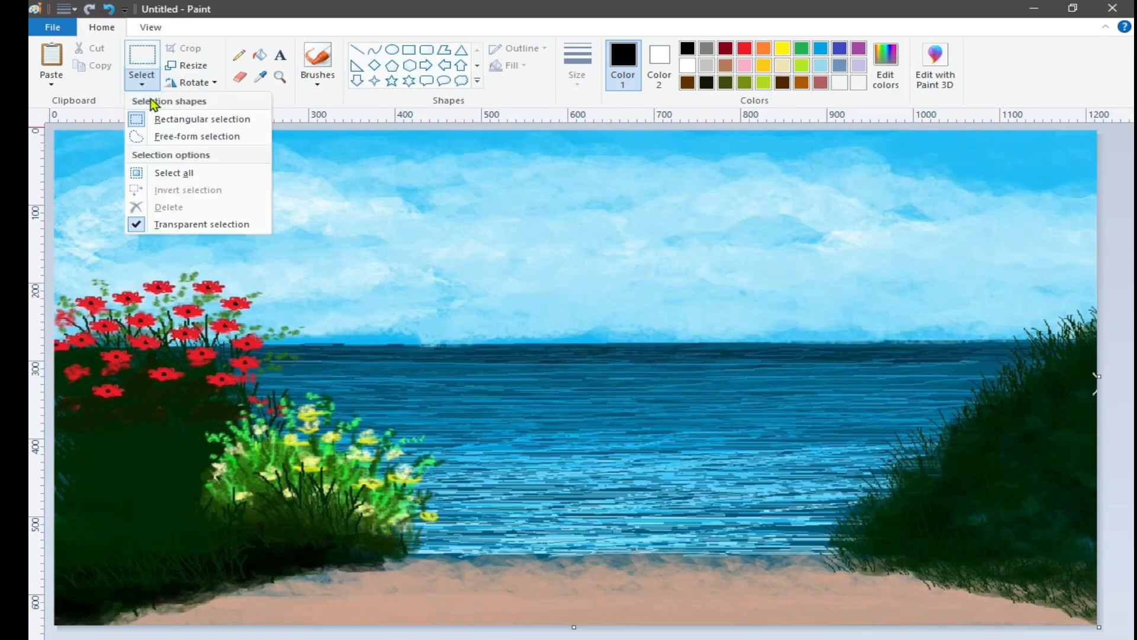
left_click(180, 138)
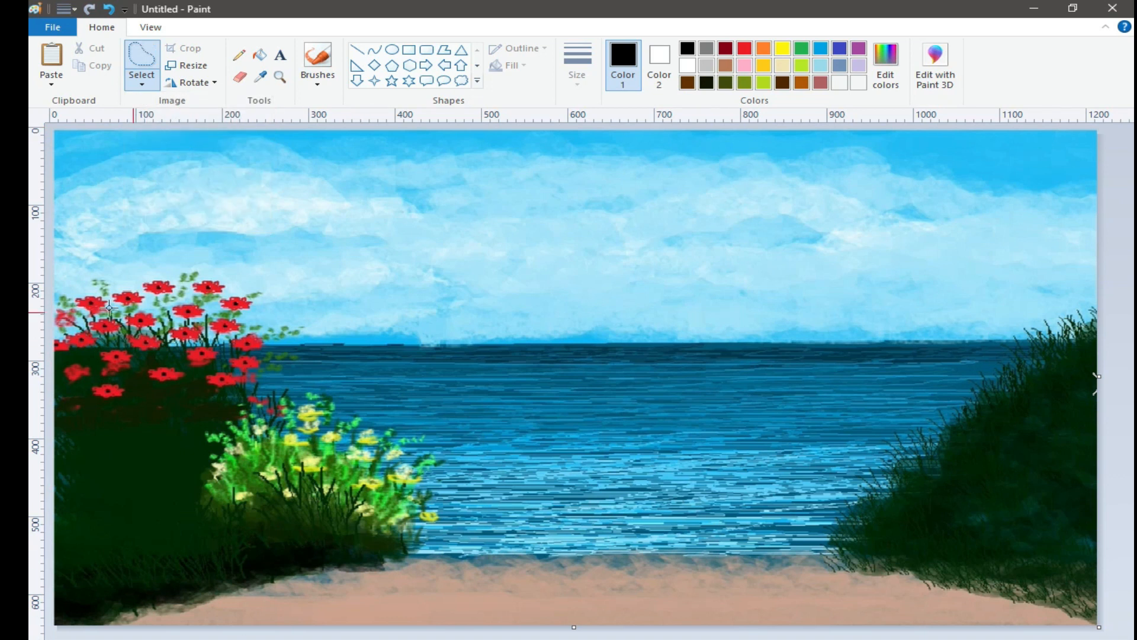
left_click_drag(152, 624, 174, 615)
left_click_drag(279, 589, 371, 569)
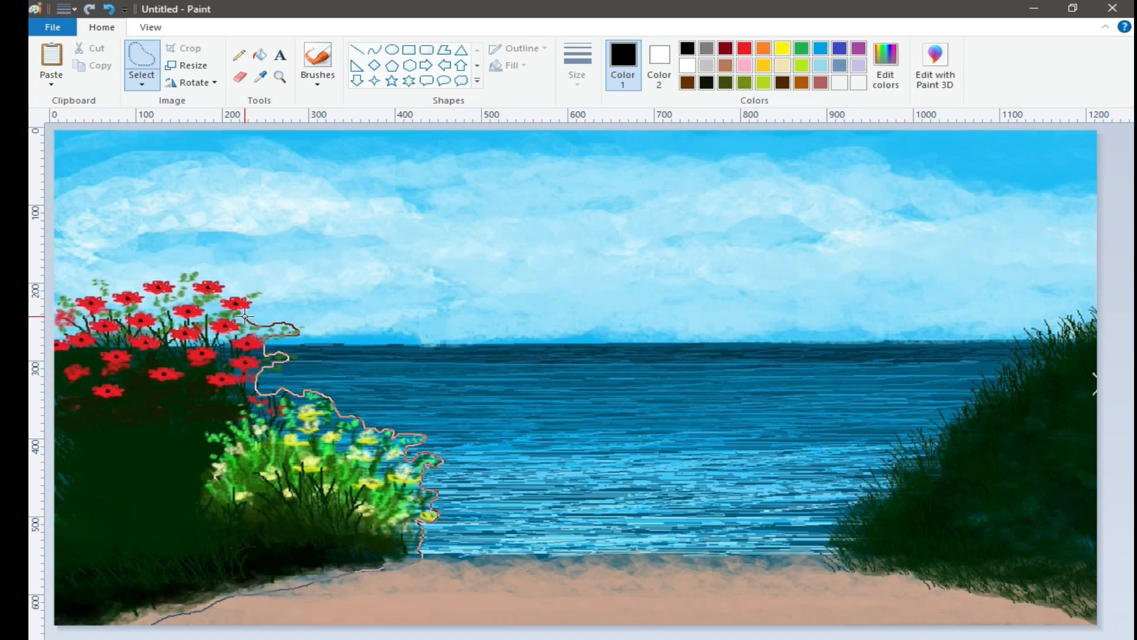
left_click_drag(229, 291, 230, 263)
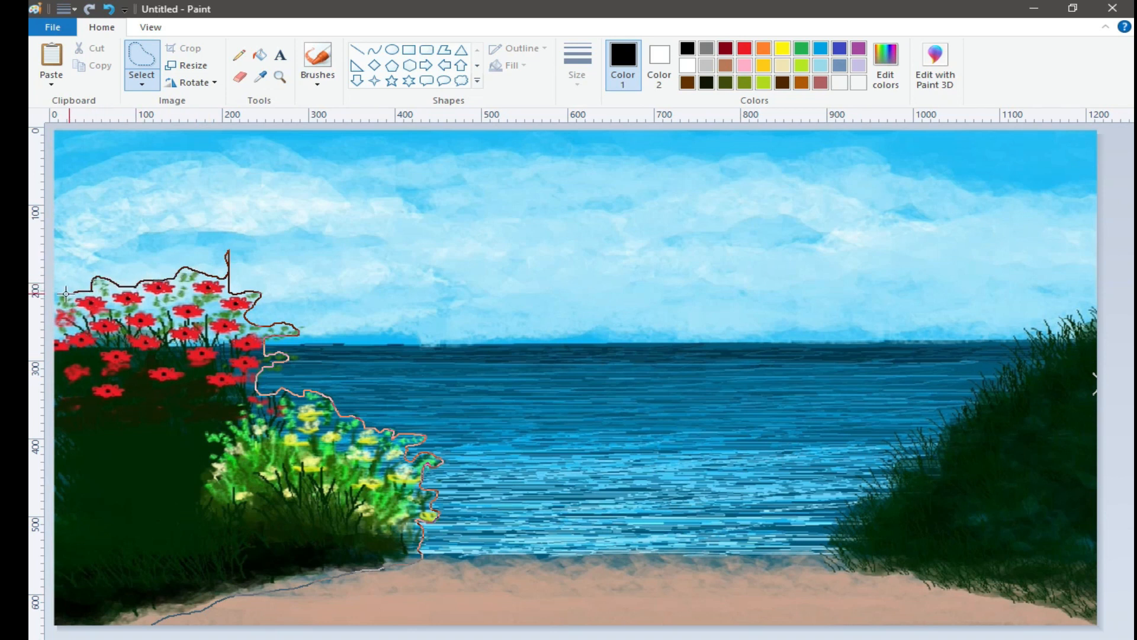
left_click_drag(53, 356, 55, 534)
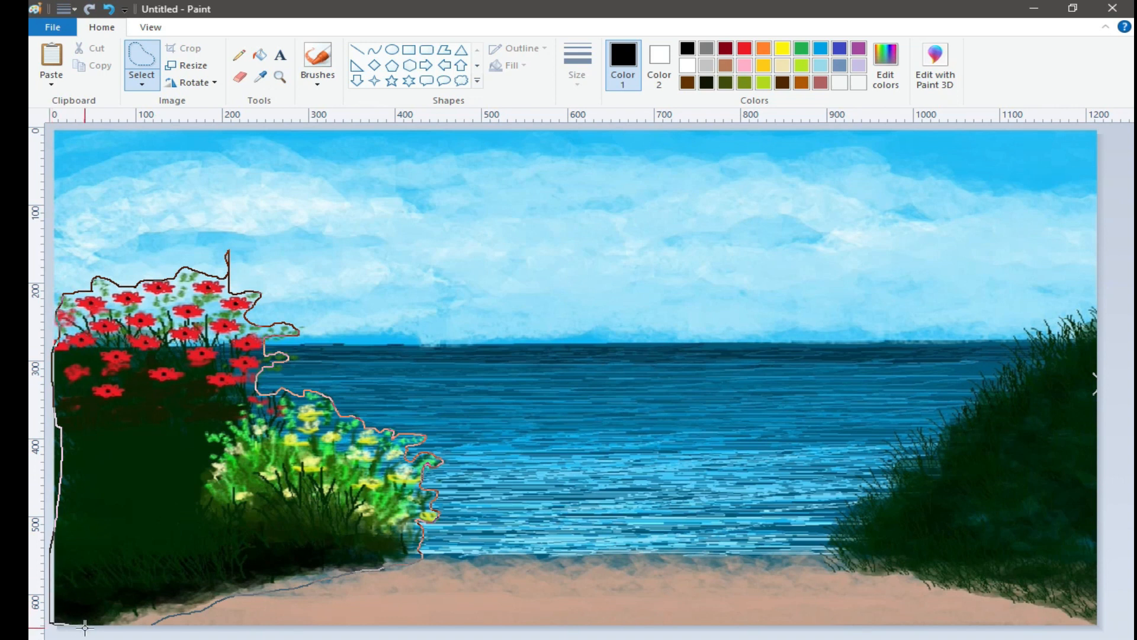
left_click_drag(158, 619, 157, 619)
Step: Place a horizontally flipped copy of the selected left bush over the dark bush on the right side of the beach
right_click(150, 389)
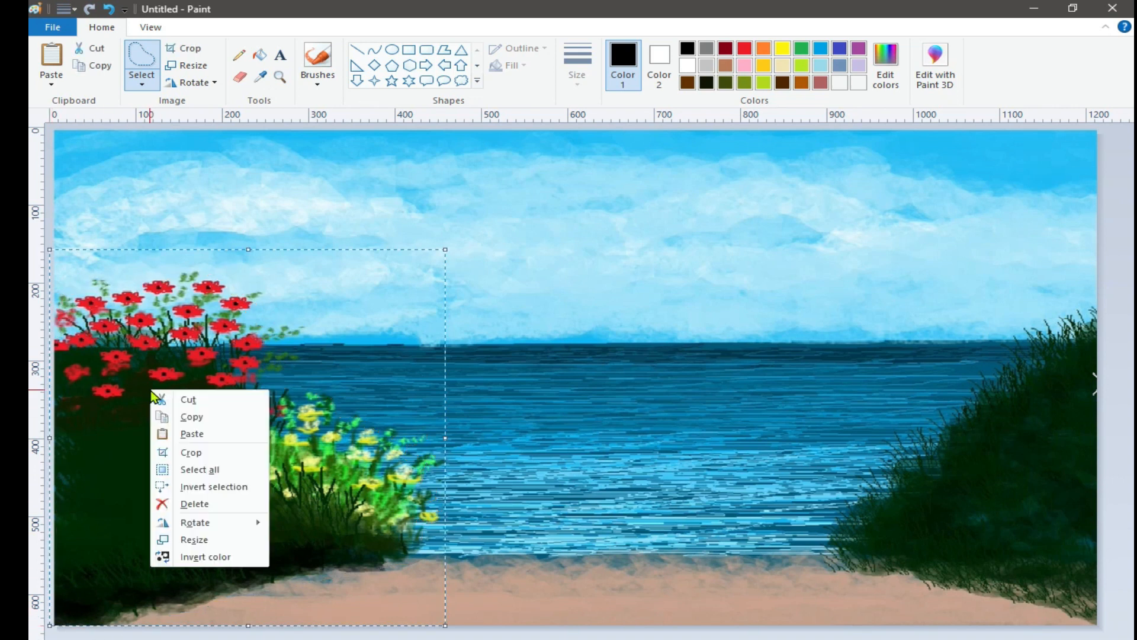
left_click(184, 418)
left_click(56, 82)
left_click(71, 102)
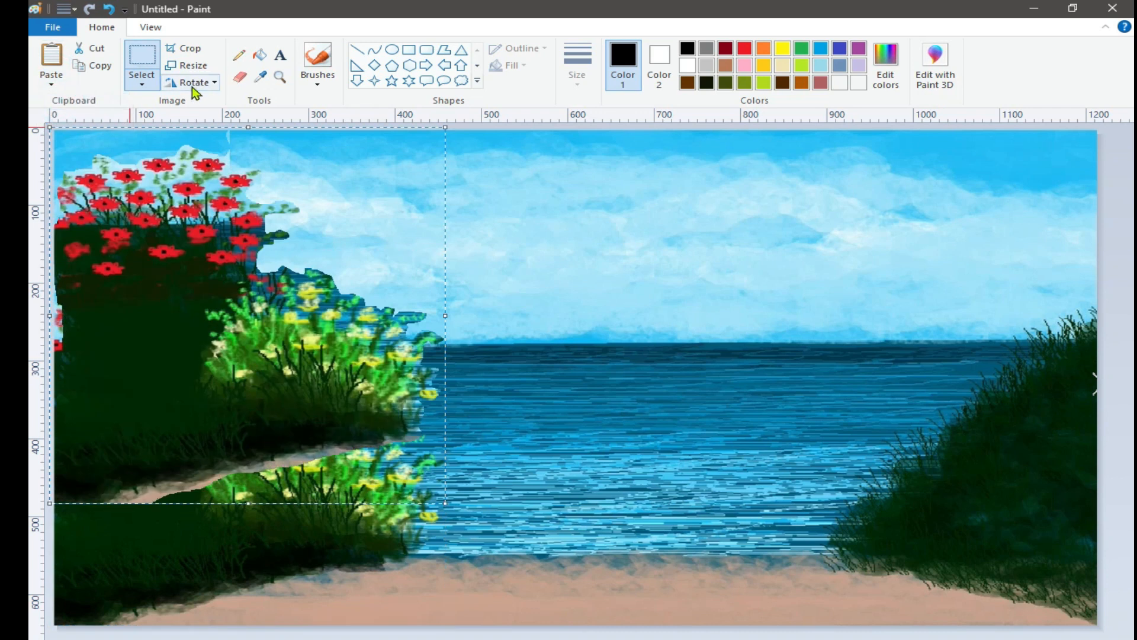
left_click(192, 82)
left_click(219, 170)
left_click_drag(287, 305, 989, 435)
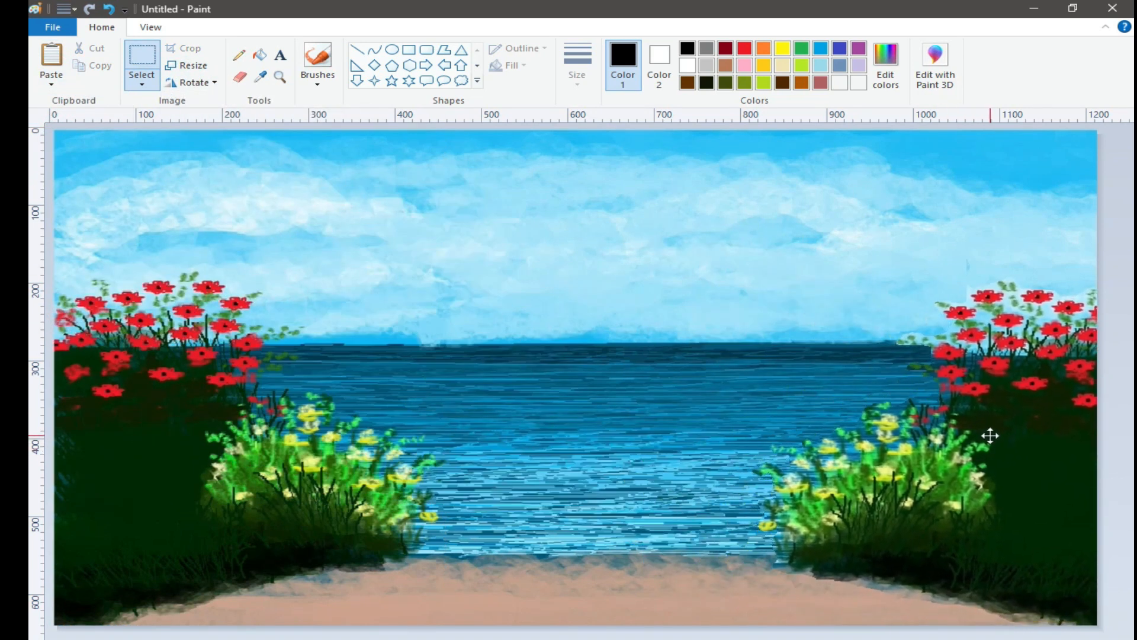
left_click(535, 322)
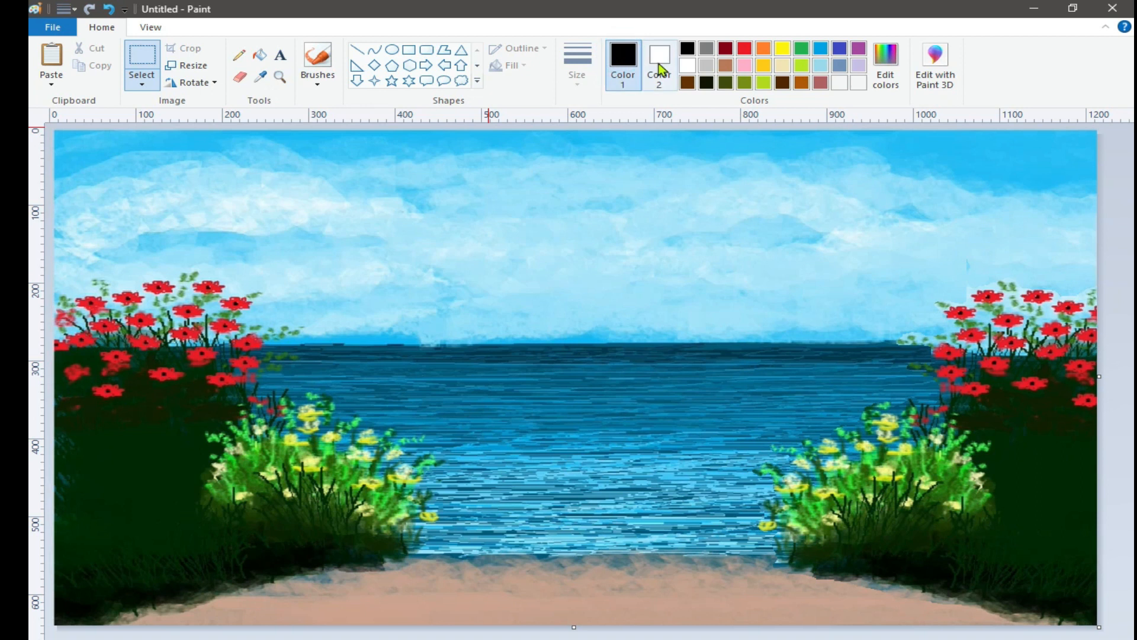
Step: Draw a white ellipse about 120 px wide for the sun and position it just above the horizon, slightly right of centre
left_click(688, 66)
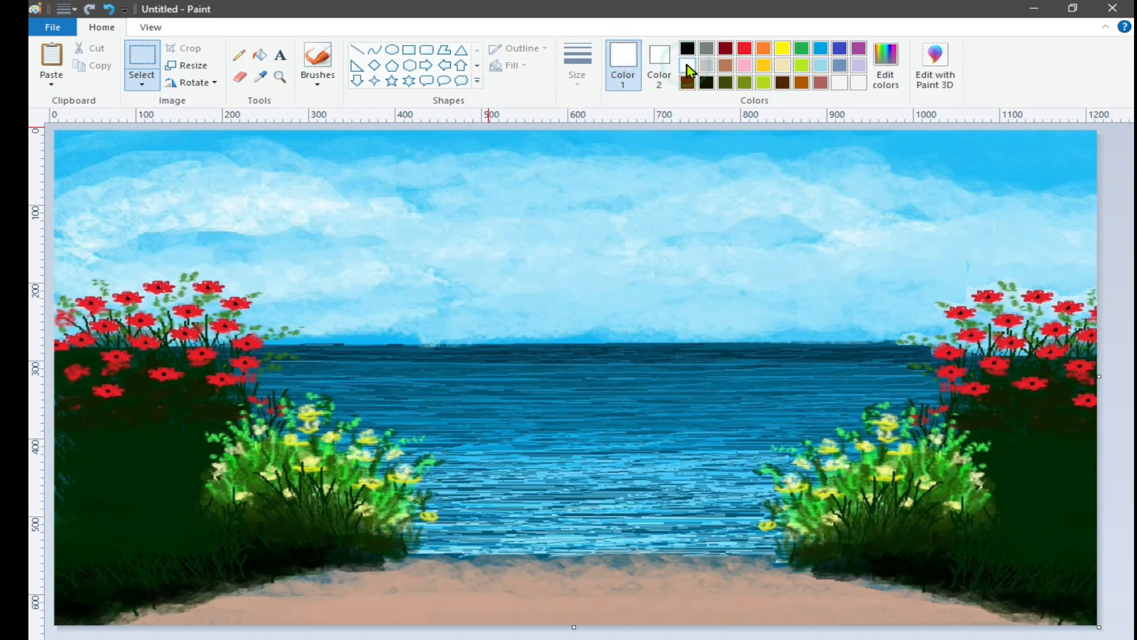
left_click(391, 50)
left_click_drag(555, 162, 669, 257)
left_click_drag(627, 221, 606, 195)
left_click_drag(649, 237, 681, 257)
left_click_drag(604, 216, 635, 298)
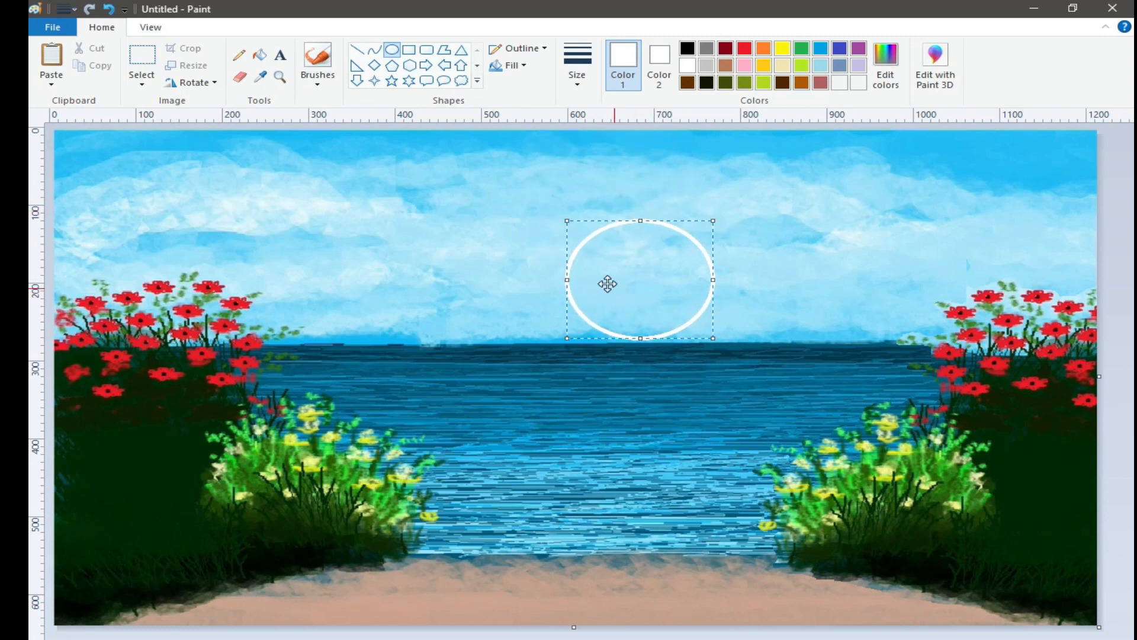
left_click_drag(714, 339, 686, 329)
left_click_drag(638, 293, 642, 303)
left_click_drag(632, 232, 631, 244)
left_click_drag(689, 287, 679, 293)
left_click_drag(626, 244, 629, 277)
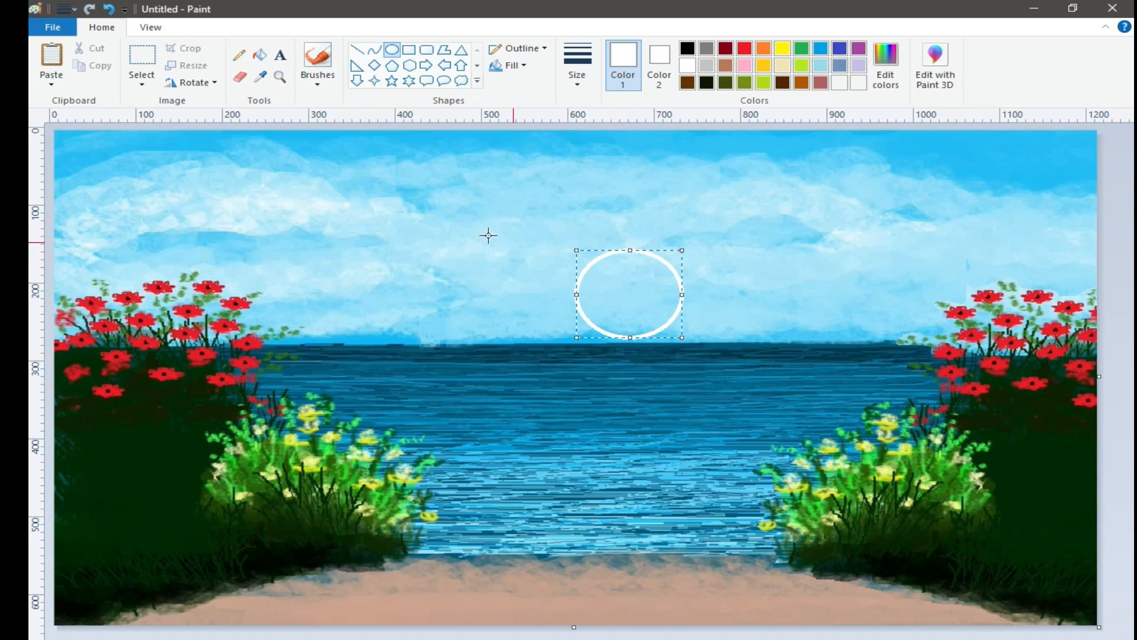
Step: Fill the sun's ellipse with solid white
scroll(525, 61, "down", 1)
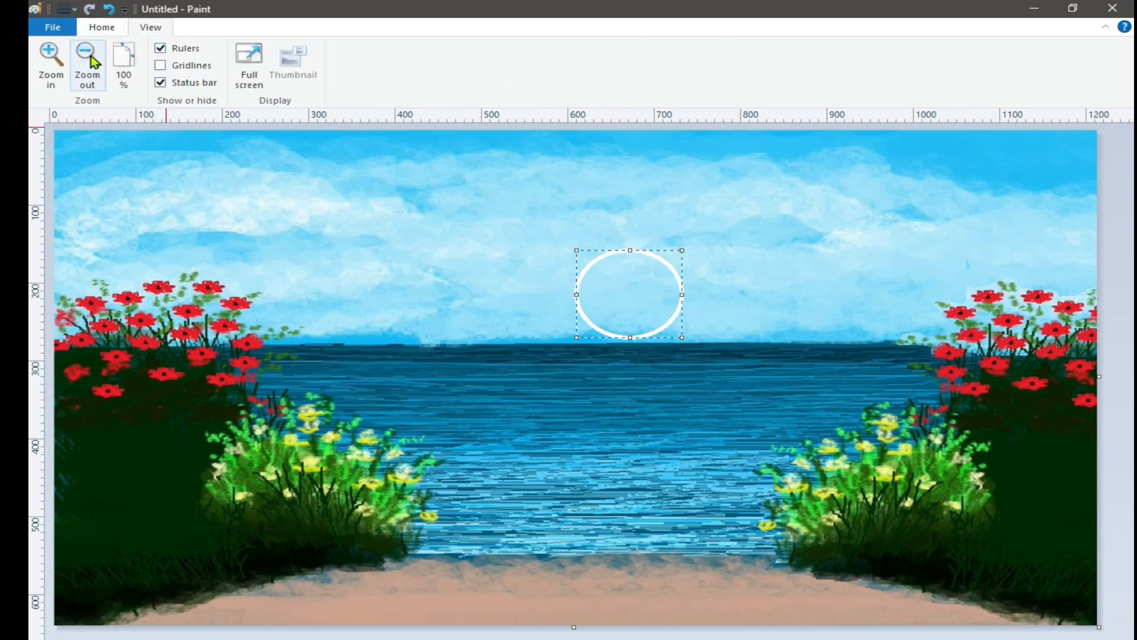
left_click(102, 27)
left_click(511, 65)
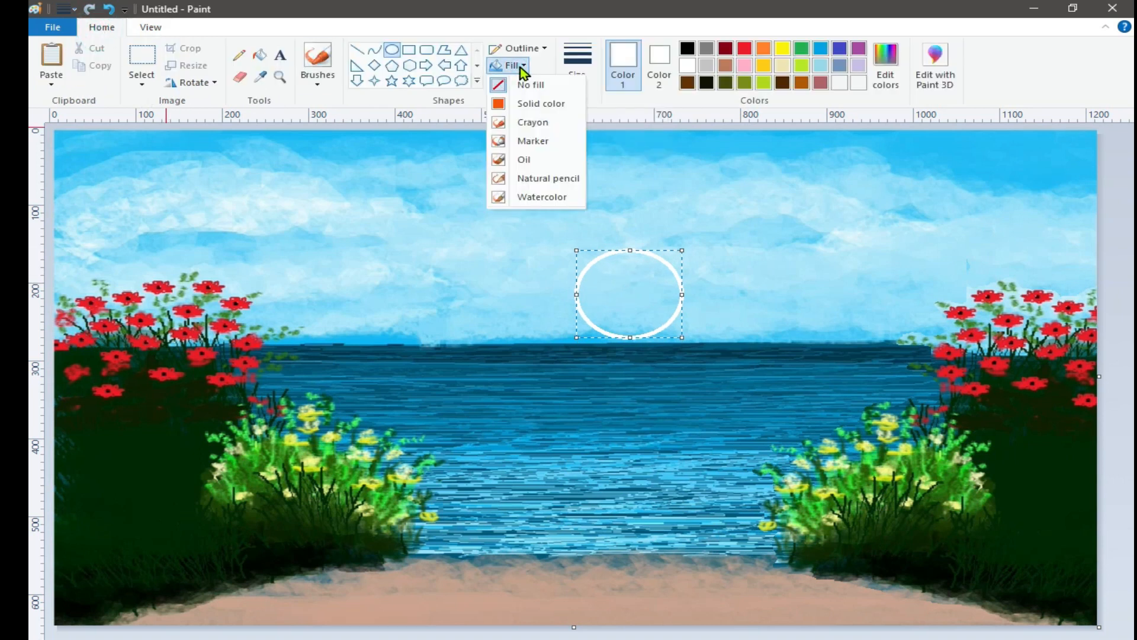
left_click(530, 105)
left_click(755, 290)
Step: Draw thin white horizontal zigzag strokes with the pencil on the water below the sun as its reflection
left_click(240, 56)
left_click(579, 81)
left_click(602, 114)
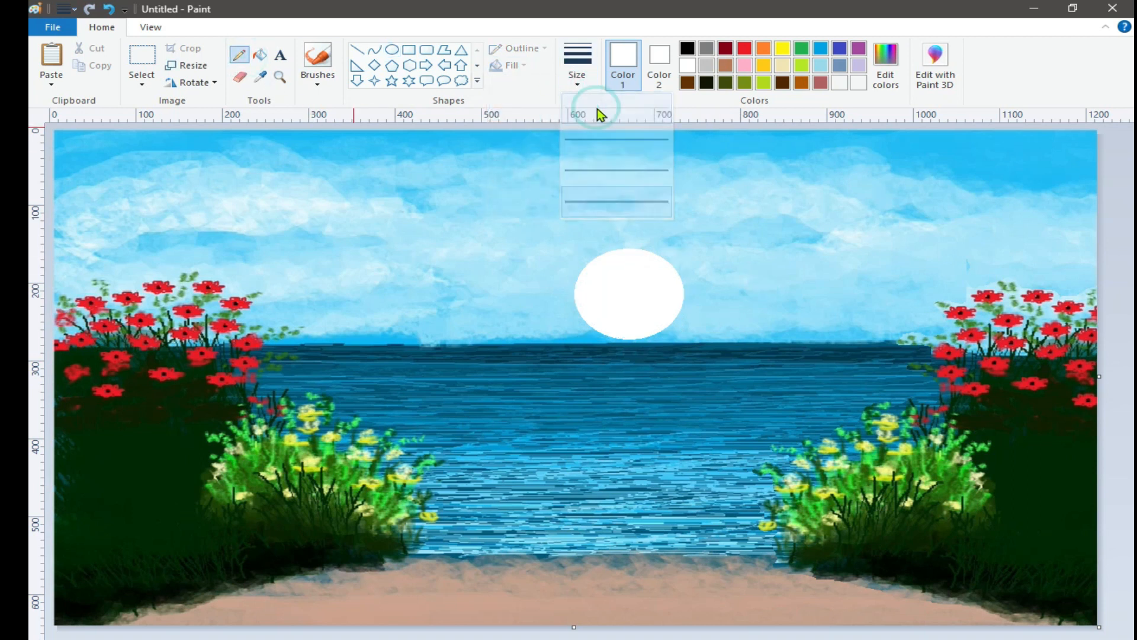
mouse_move(638, 354)
left_mouse_down()
mouse_move(585, 351)
mouse_move(668, 353)
mouse_move(588, 346)
mouse_move(649, 348)
left_mouse_up()
left_click(111, 11)
left_click(111, 10)
left_click_drag(616, 364, 579, 364)
left_click_drag(686, 367, 612, 367)
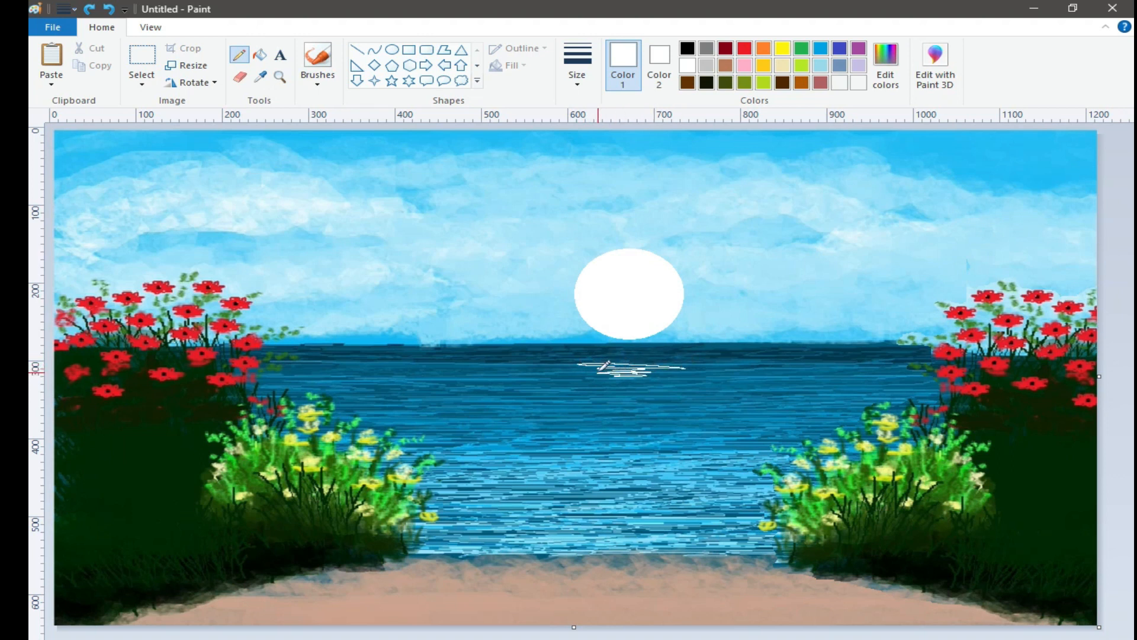
mouse_move(673, 383)
left_mouse_down()
mouse_move(608, 385)
mouse_move(634, 401)
left_mouse_up()
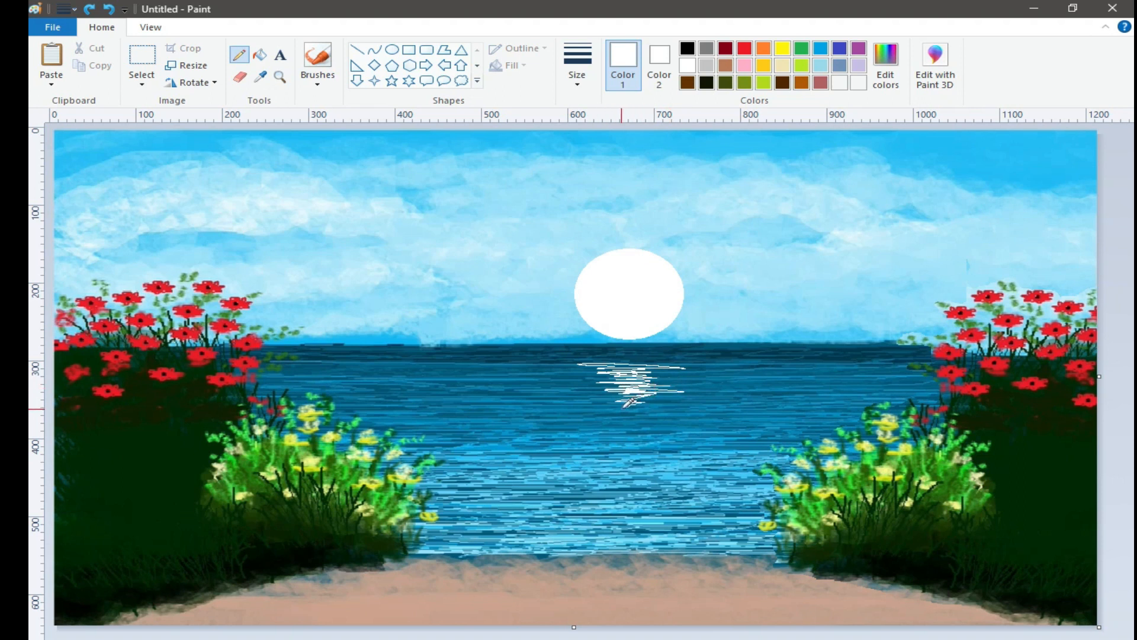
Step: Widen the reflection's upper edge with fine white lines and taper its lower end with short white strokes
mouse_move(579, 357)
left_mouse_down()
mouse_move(548, 364)
mouse_move(667, 361)
left_mouse_up()
left_click_drag(680, 362, 700, 362)
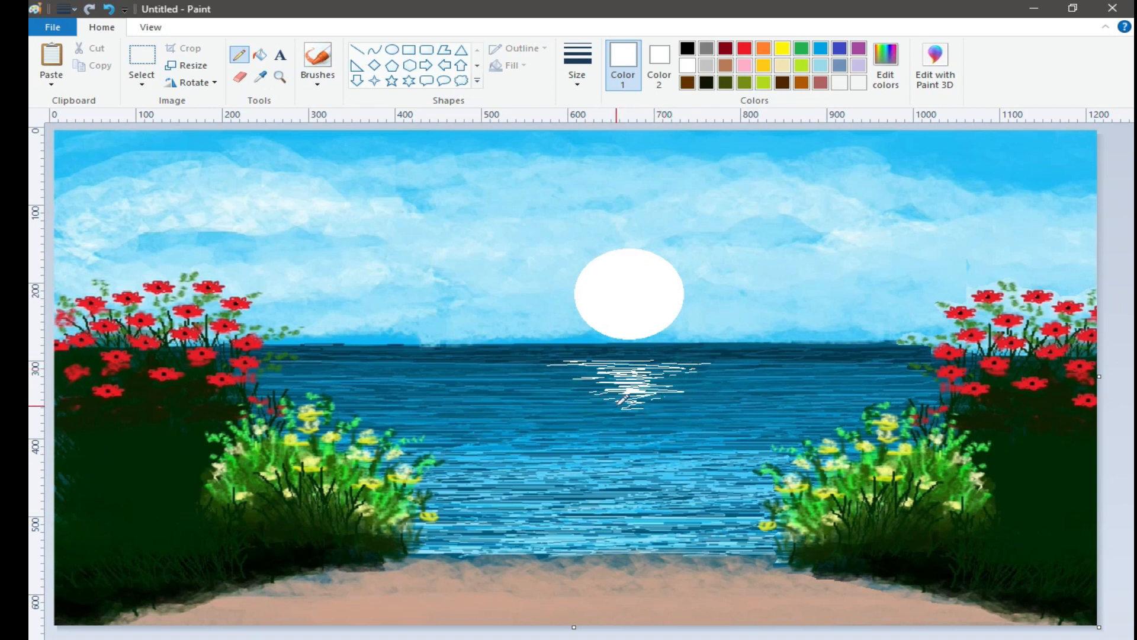
left_click(645, 403)
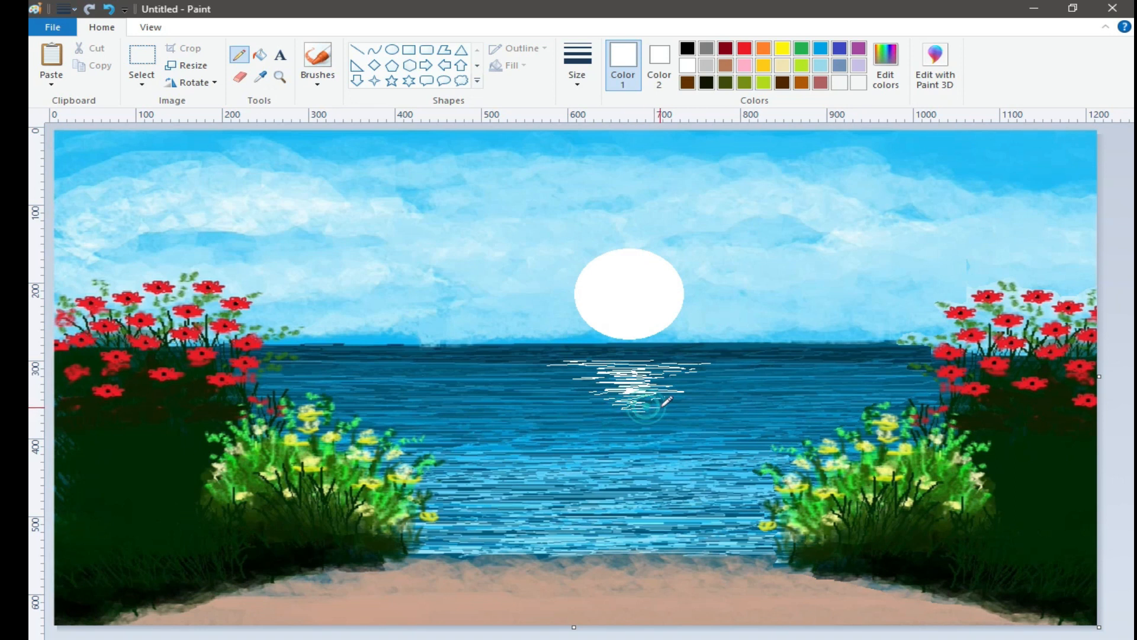
left_click(659, 398)
left_click(630, 412)
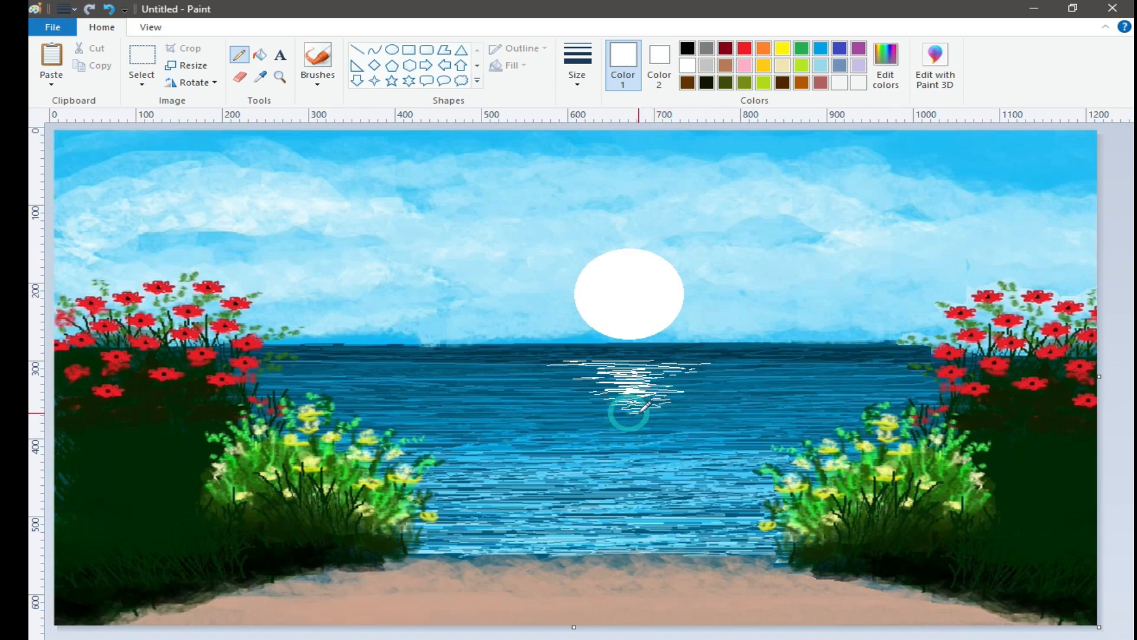
mouse_move(633, 418)
left_mouse_down()
mouse_move(645, 418)
mouse_move(636, 422)
left_mouse_up()
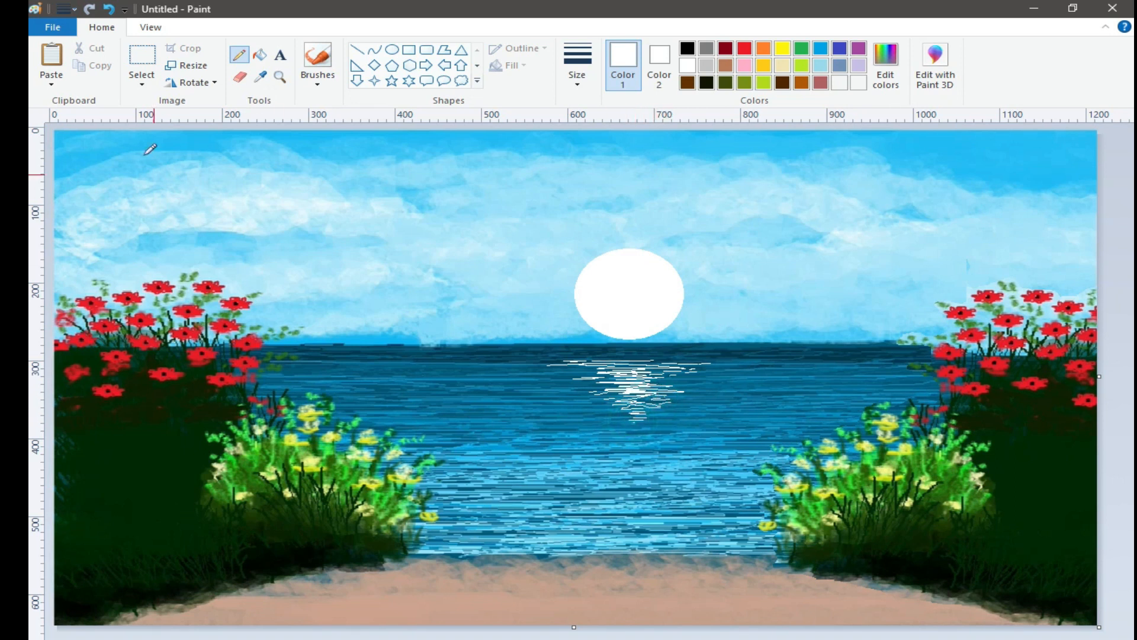
Step: Break up the white reflection with thin pencil lines in blue shades sampled from the sea
left_click(256, 81)
left_click(681, 415)
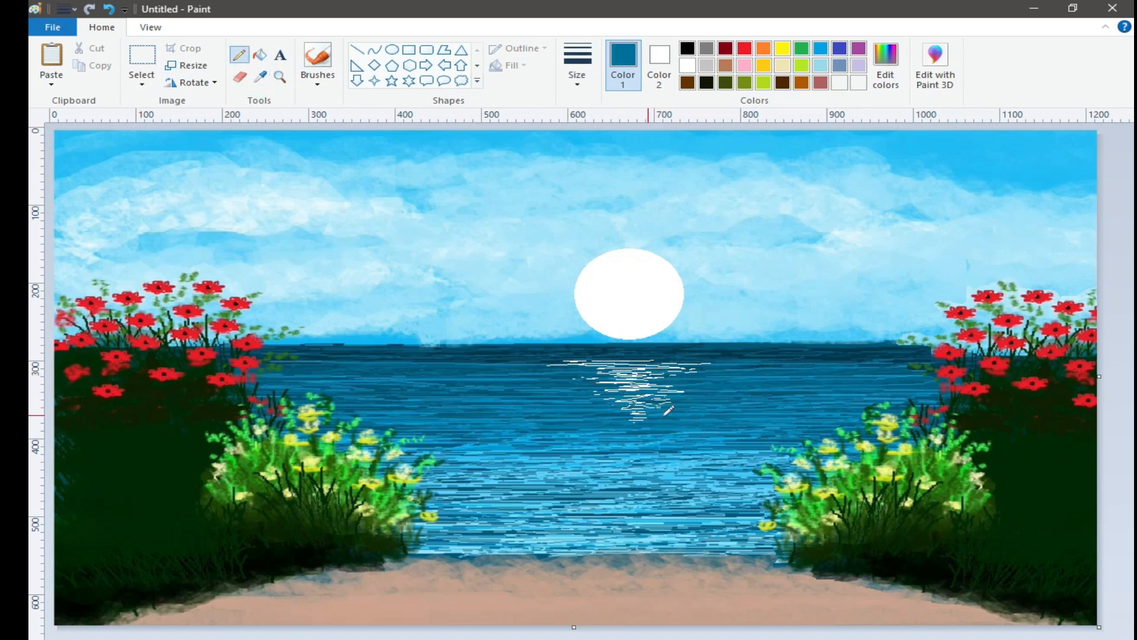
left_click(260, 77)
left_click(553, 349)
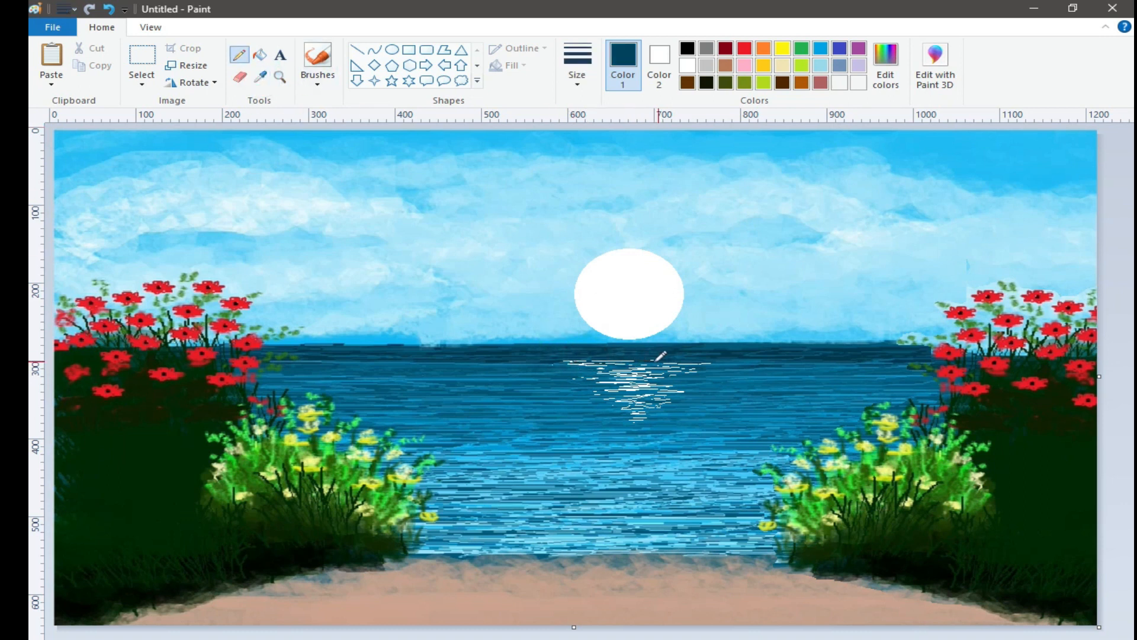
left_click_drag(607, 363, 643, 362)
Step: Draw a low, bumpy strip of distant land in dark blue along the horizon with the thickest pencil line
left_click(576, 65)
left_click(586, 198)
left_click_drag(331, 342, 351, 342)
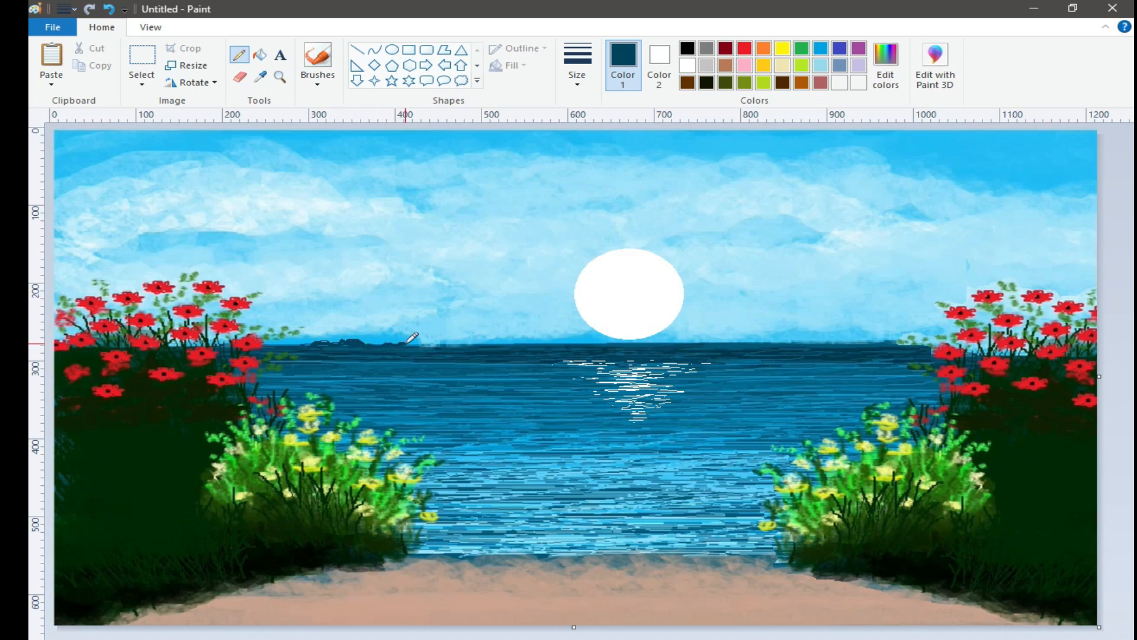
mouse_move(415, 343)
left_mouse_down()
mouse_move(450, 347)
mouse_move(415, 344)
left_mouse_up()
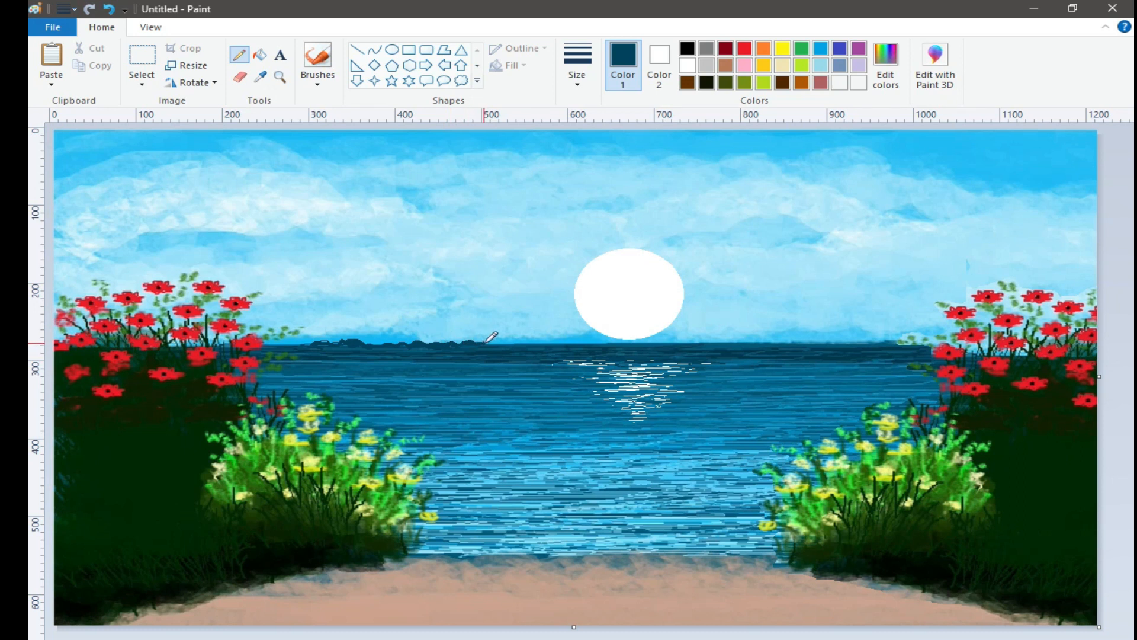
left_click_drag(513, 344, 768, 337)
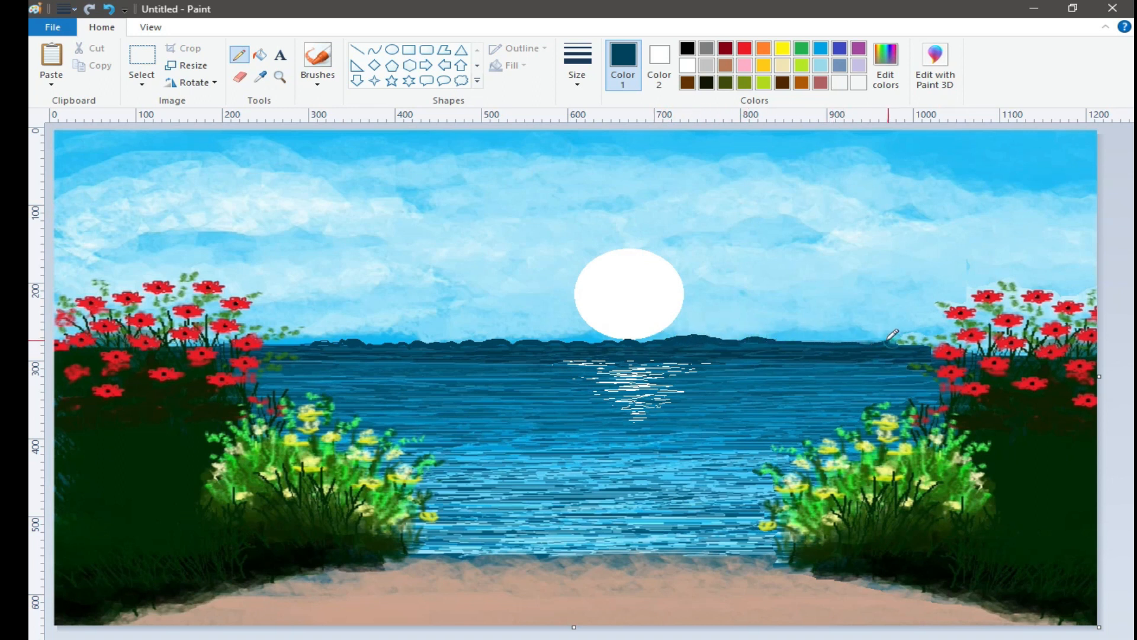
mouse_move(838, 344)
left_mouse_down()
mouse_move(799, 343)
mouse_move(811, 341)
left_mouse_up()
Step: Paint a small dark blue flying bird in the upper left sky with the thinnest calligraphy brush
left_click(316, 76)
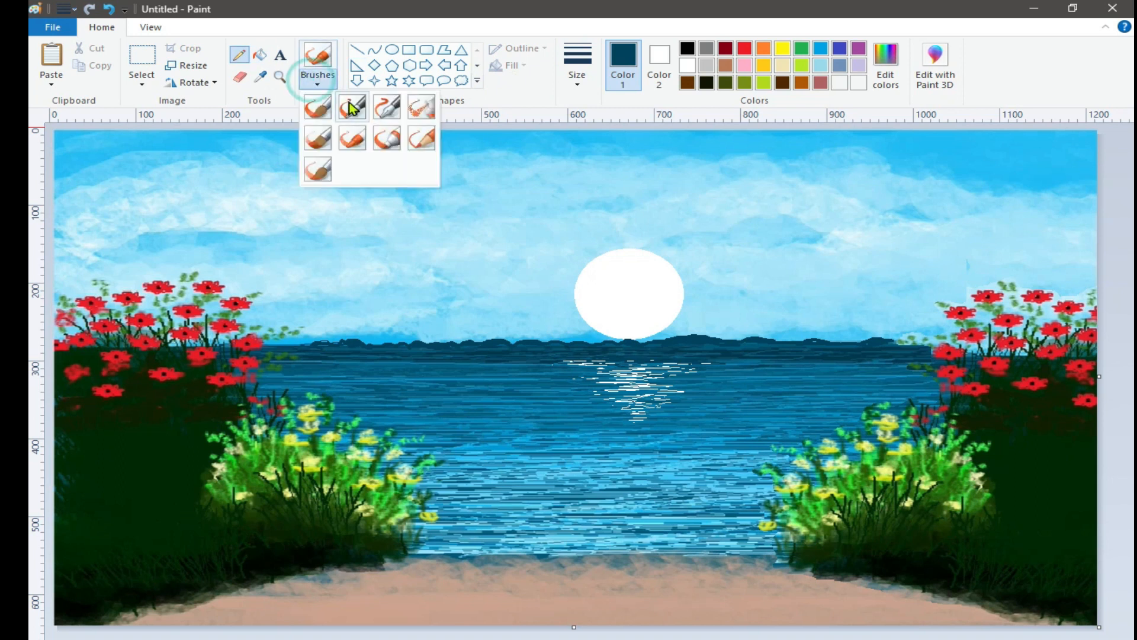
left_click(351, 109)
left_click(577, 68)
left_click(597, 108)
left_click_drag(354, 189, 363, 187)
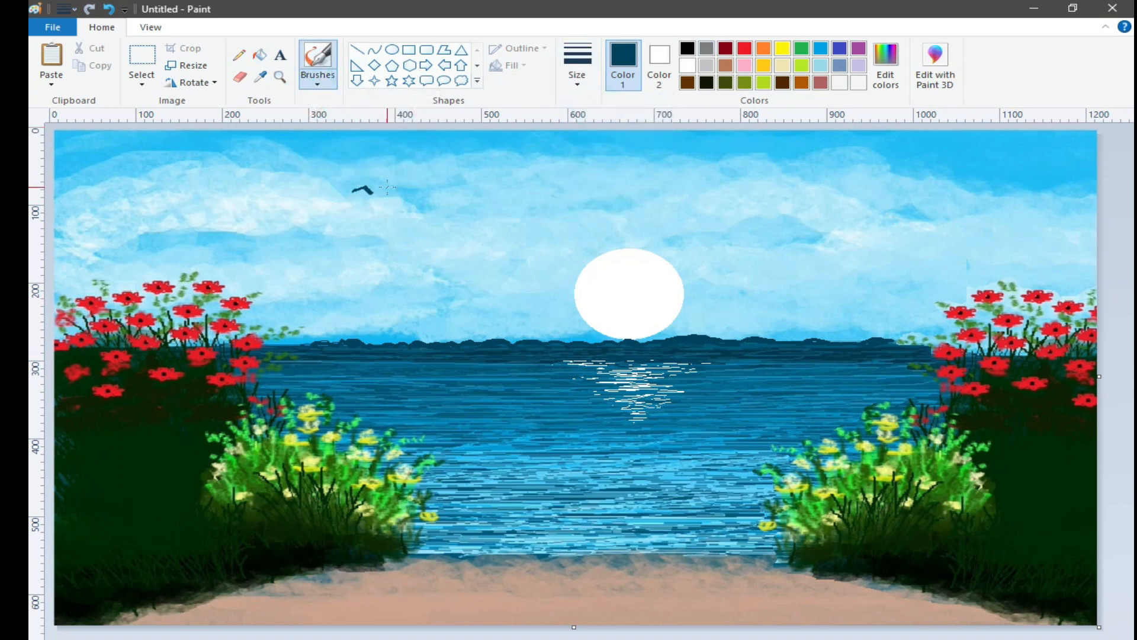
left_click_drag(379, 187, 369, 199)
left_click(109, 11)
left_click_drag(374, 195, 369, 195)
Step: Copy the bird with a free-form selection and place five duplicates across the upper sky on both sides
left_click(141, 86)
left_click(171, 135)
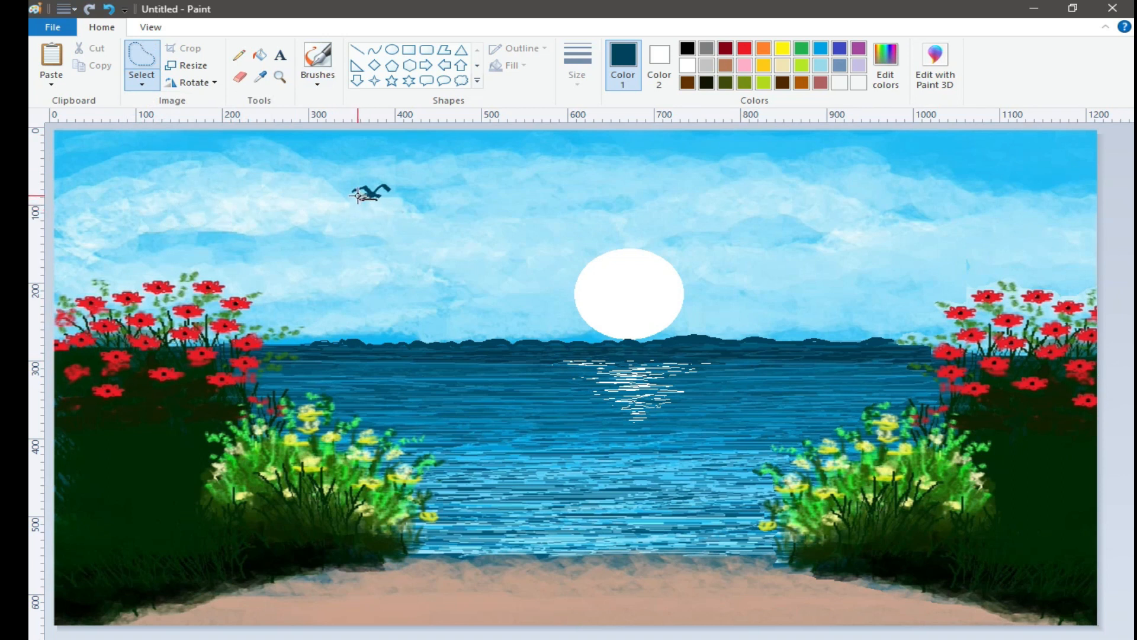
mouse_move(377, 183)
left_mouse_down()
mouse_move(396, 194)
mouse_move(373, 205)
mouse_move(350, 195)
left_mouse_up()
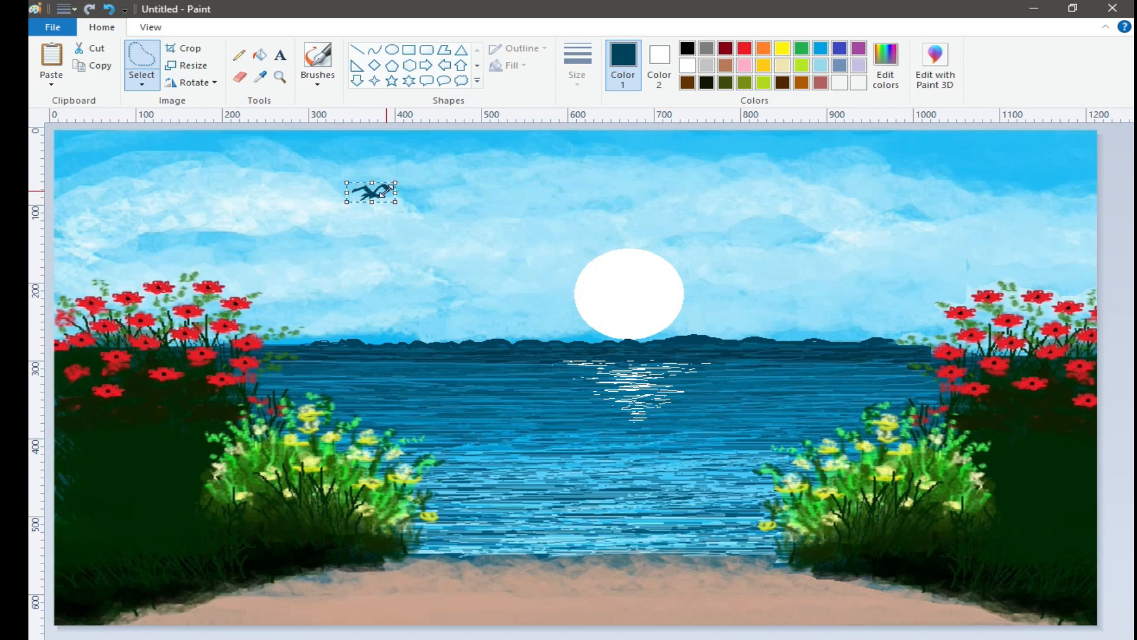
left_click(462, 219)
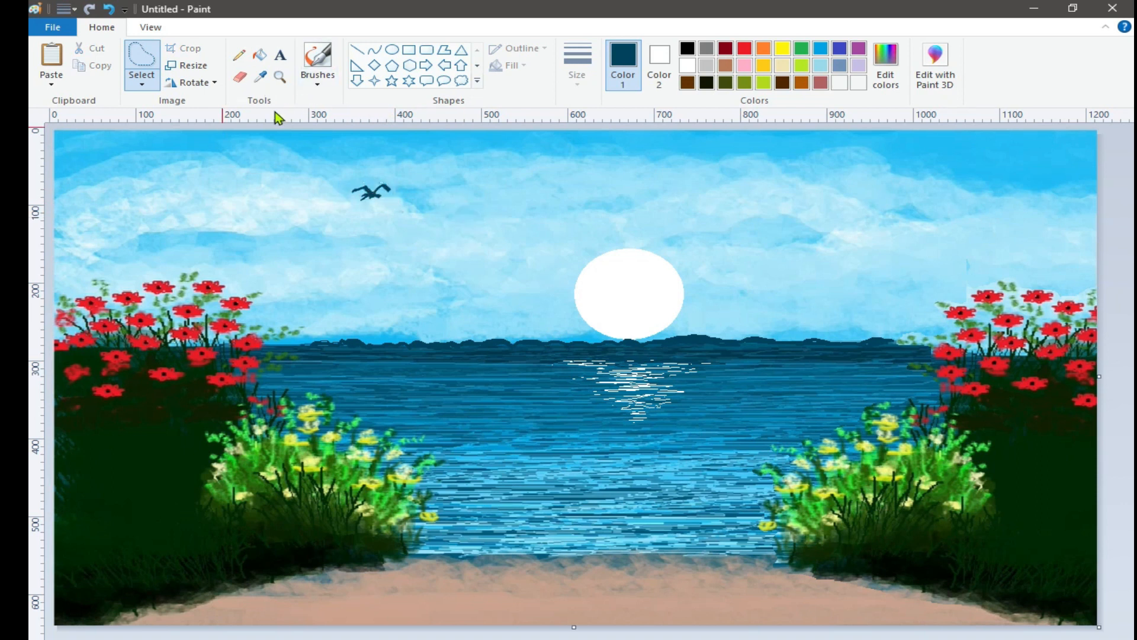
mouse_move(352, 200)
left_mouse_down()
mouse_move(380, 174)
mouse_move(396, 192)
mouse_move(351, 197)
left_mouse_up()
right_click(375, 188)
left_click(415, 221)
left_click(53, 86)
left_click(71, 109)
left_click_drag(76, 152, 118, 188)
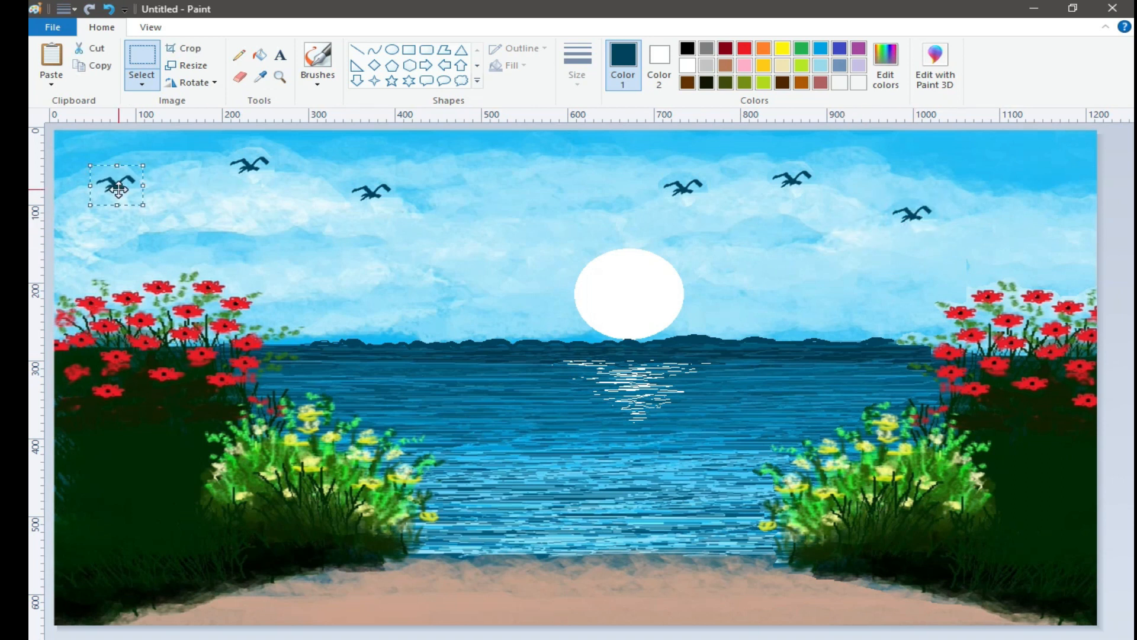